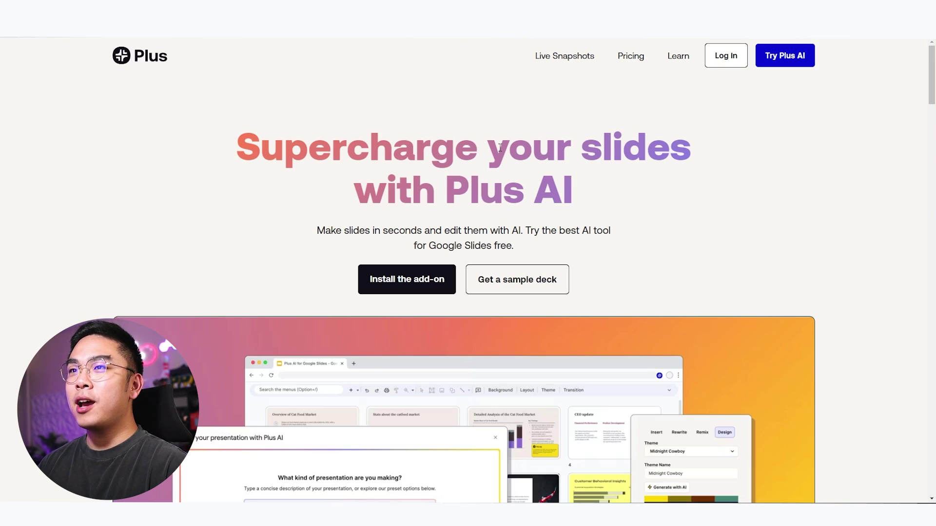
- Install the Plus AI add-on from the Plus AI homepage and open a new blank Slides presentation
click(411, 280)
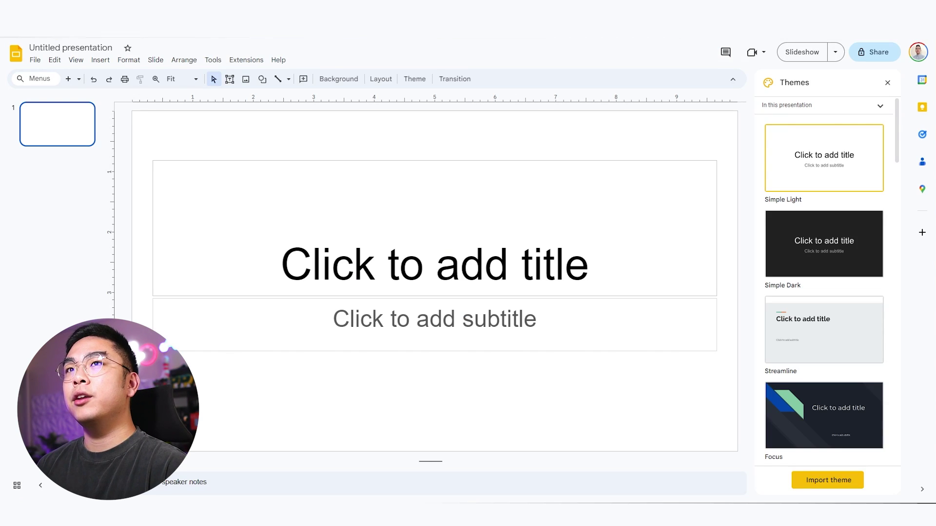
- Launch 'New presentation with Plus AI' from the Extensions menu's Plus AI submenu
click(258, 61)
mouse_move(281, 137)
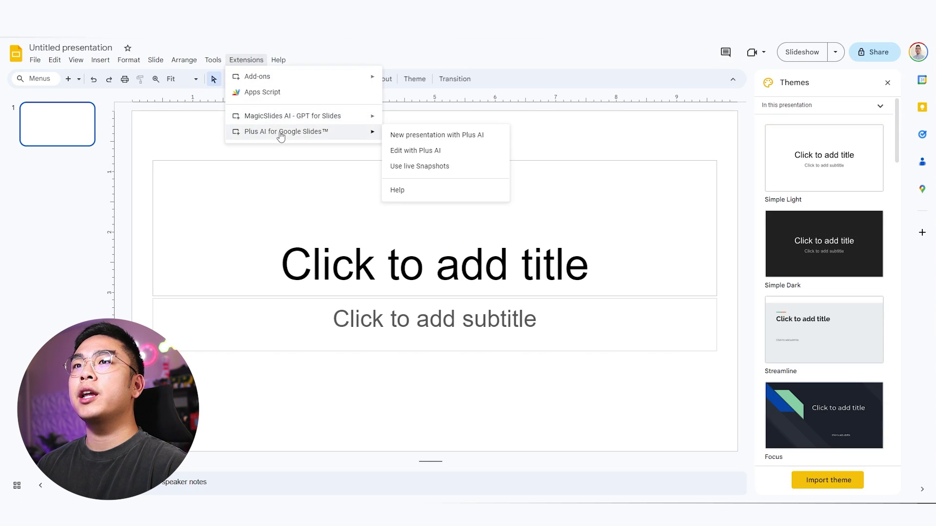
click(412, 141)
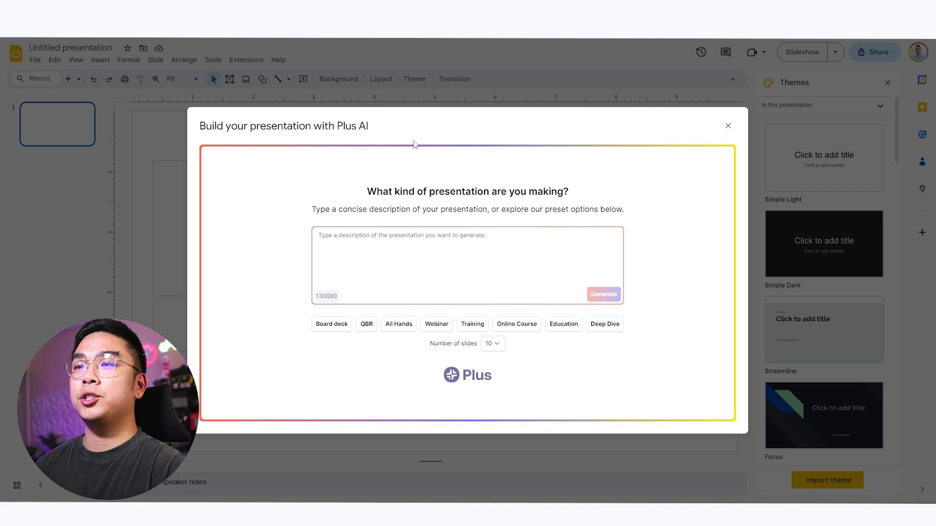
- Describe a presentation on why people should buy a house instead of renting, and generate the outline
text(I want oto make a presentation on why )
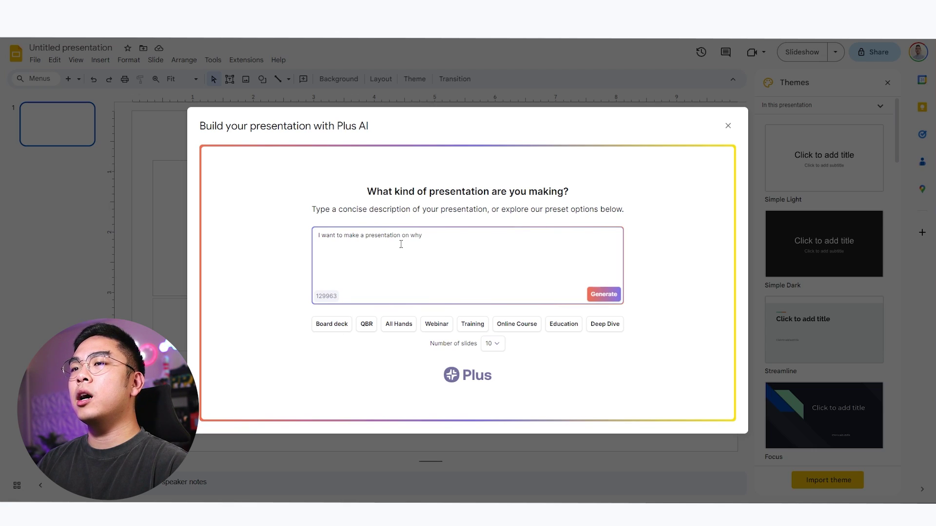
text(people should b)
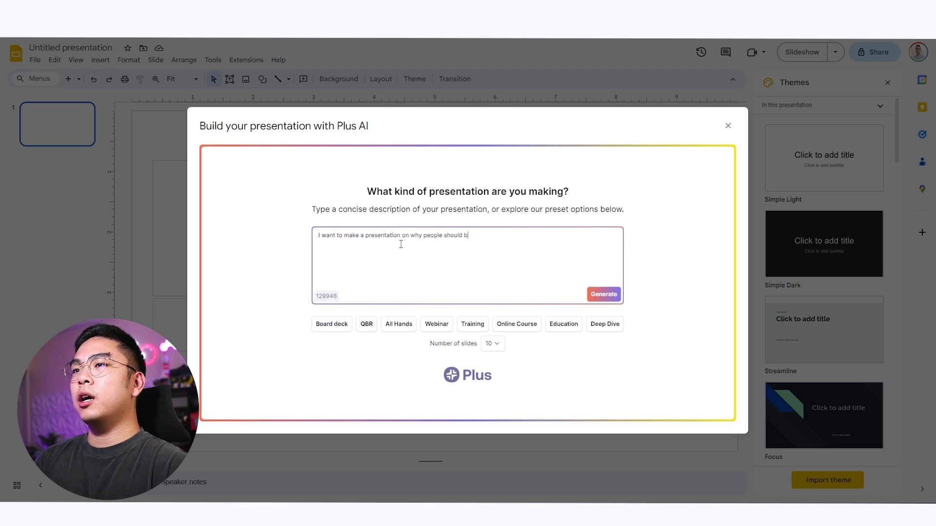
text(uy a house instead of renting )
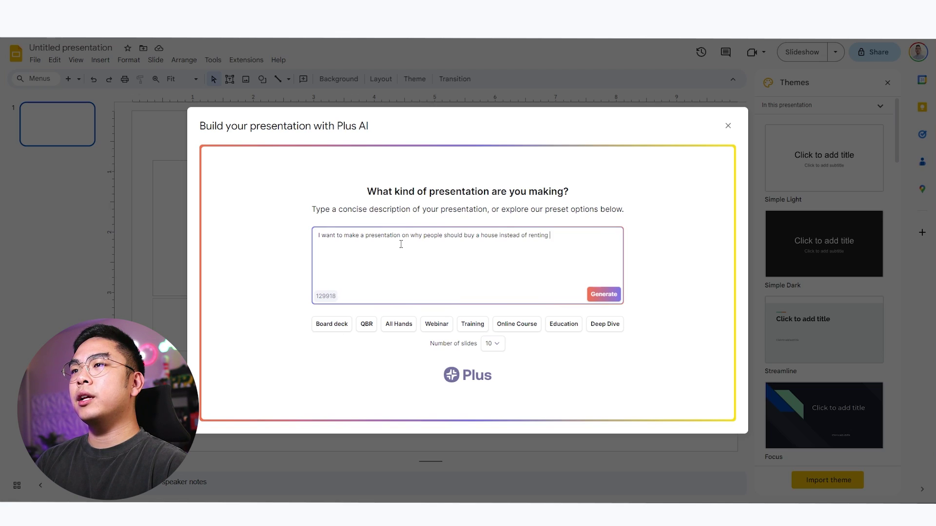
text(an apartment )
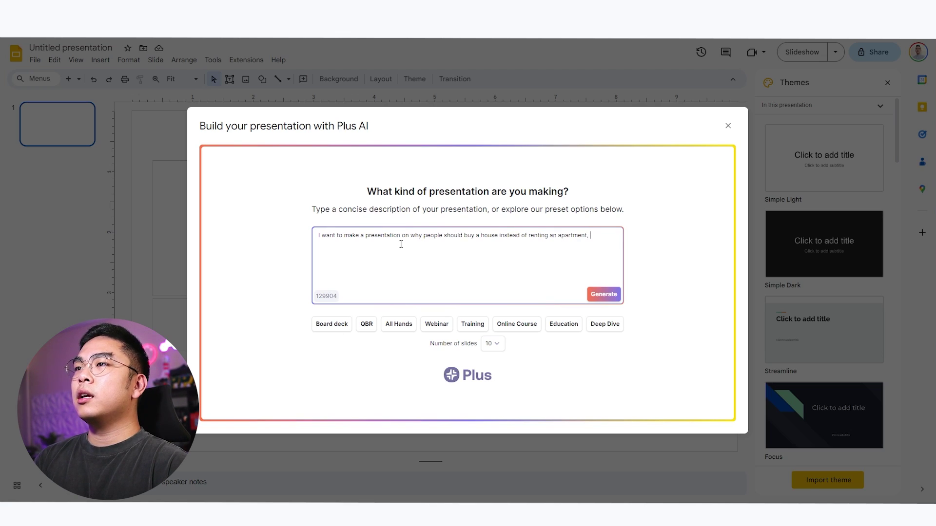
text( give me the pros and cons, )
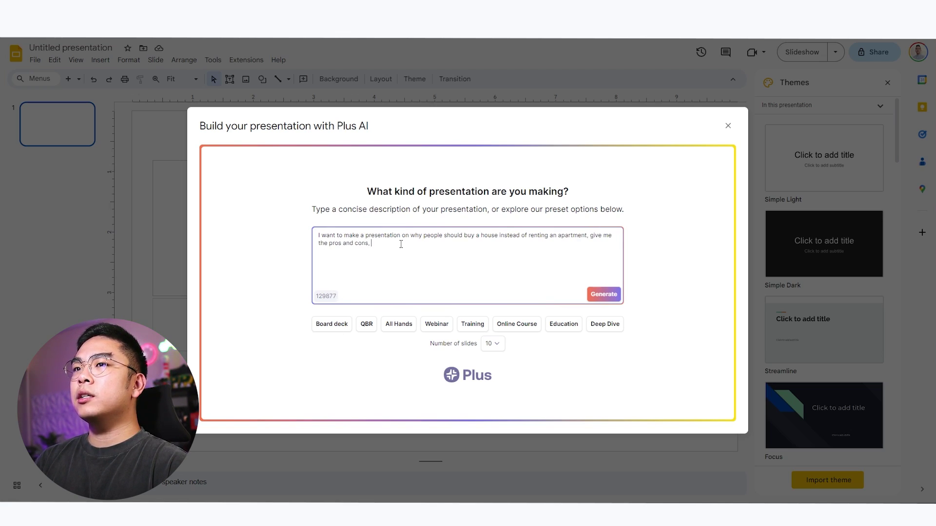
text(data, anal)
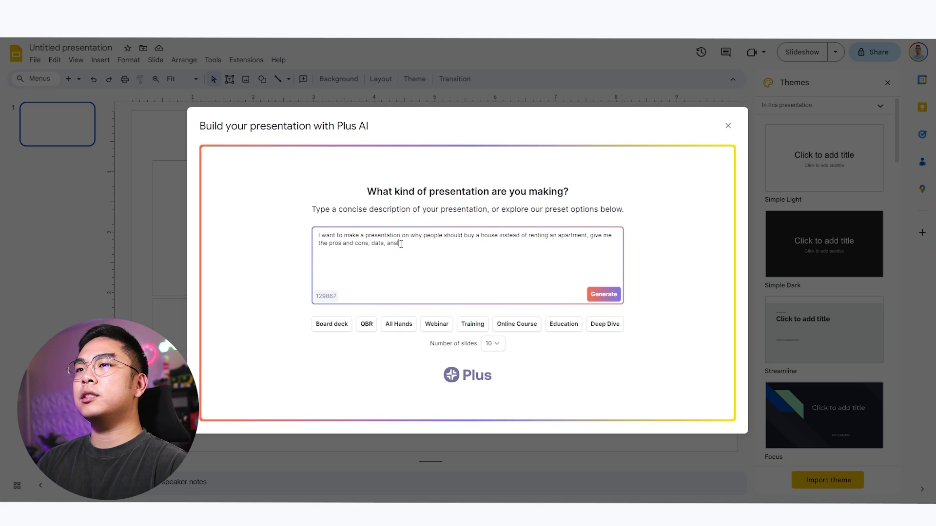
text(ysis, and all the other)
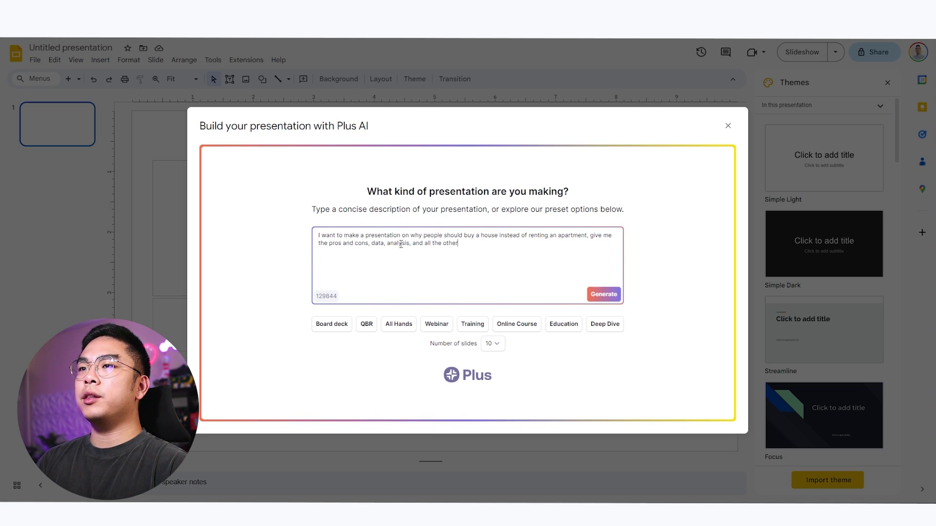
text( reasons why people should bu)
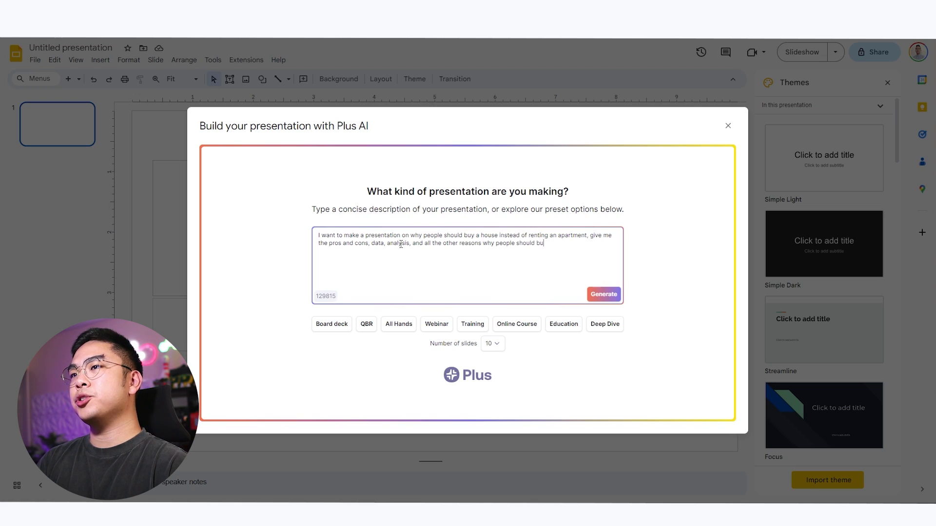
text(y a house.)
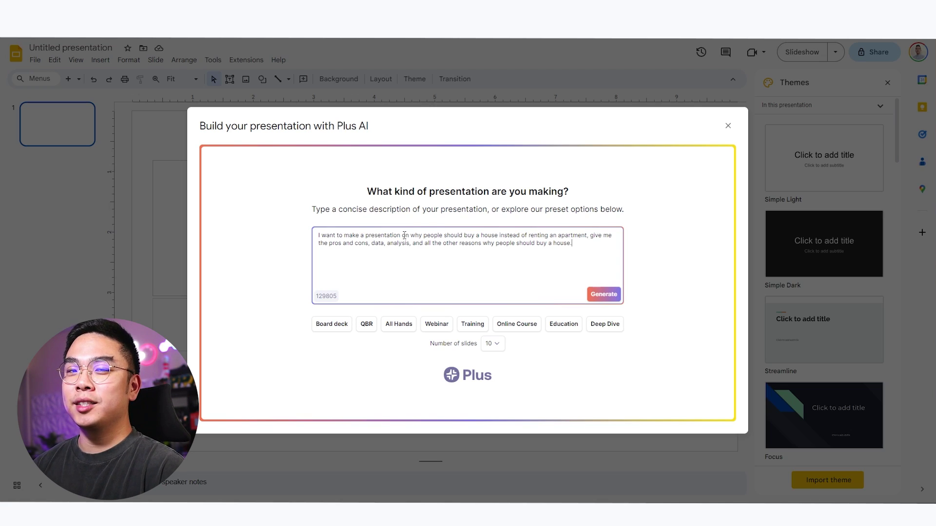
click(609, 300)
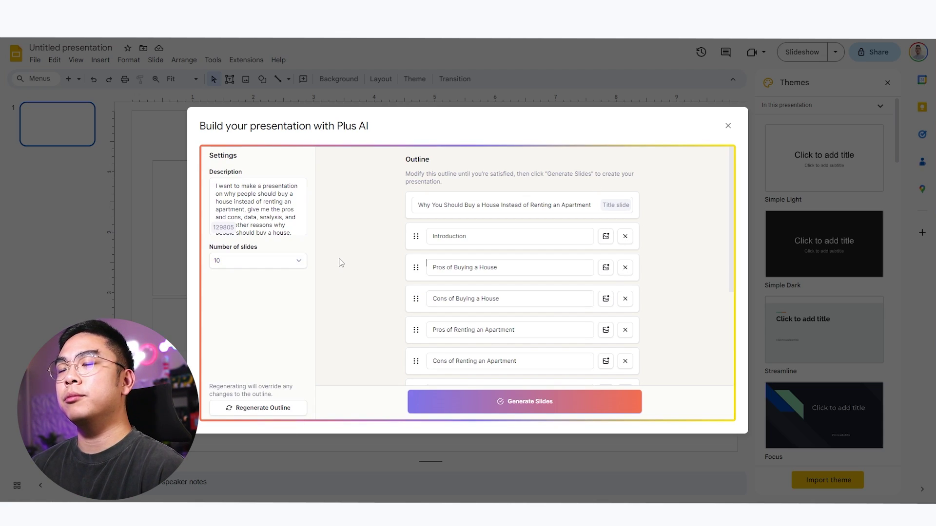
click(458, 236)
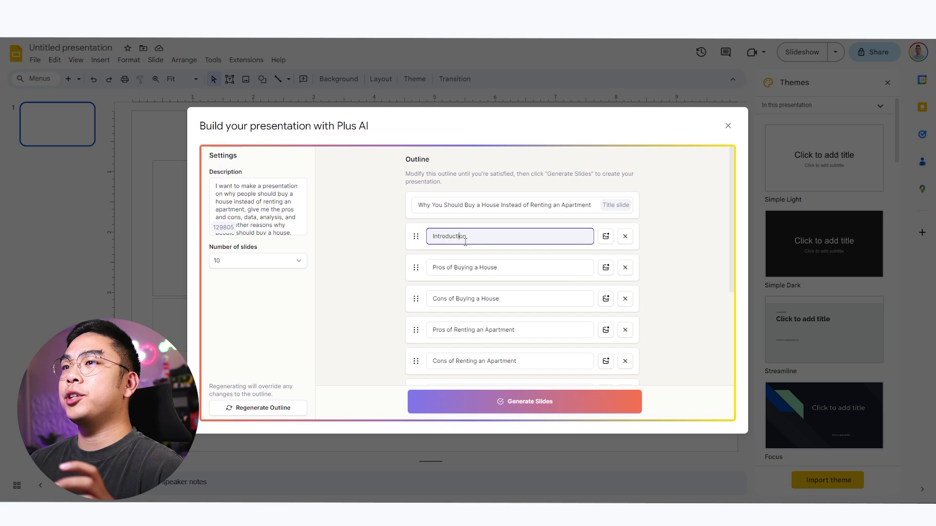
scroll(480, 244, down, 1)
click(497, 219)
click(481, 250)
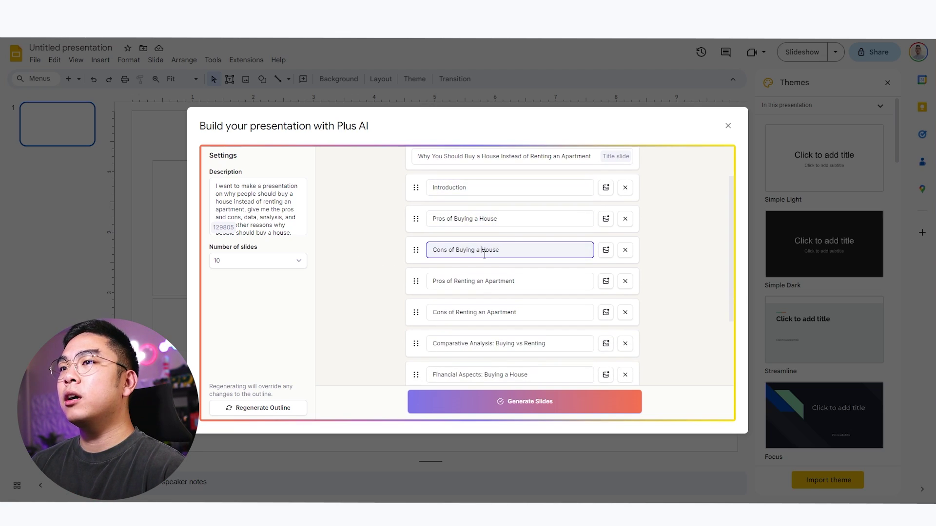
scroll(504, 205, down, 2)
click(507, 188)
scroll(510, 225, down, 1)
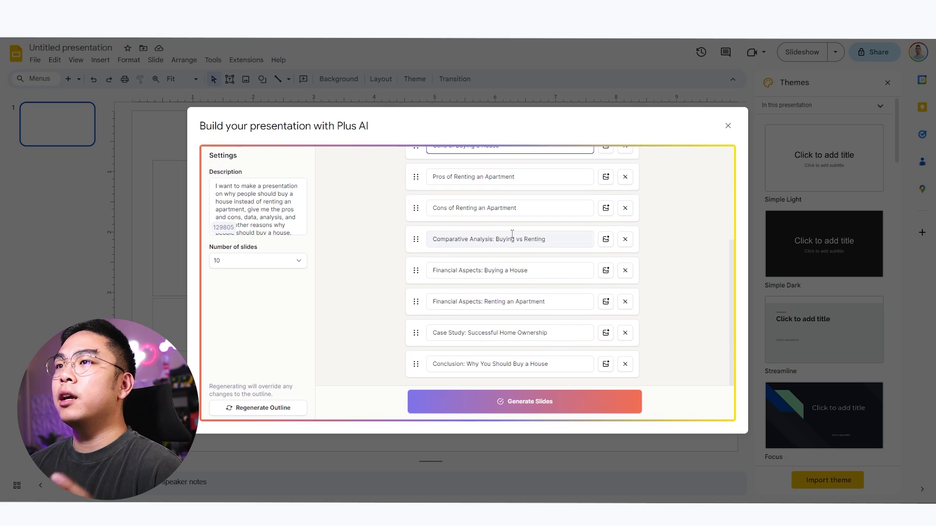
click(512, 239)
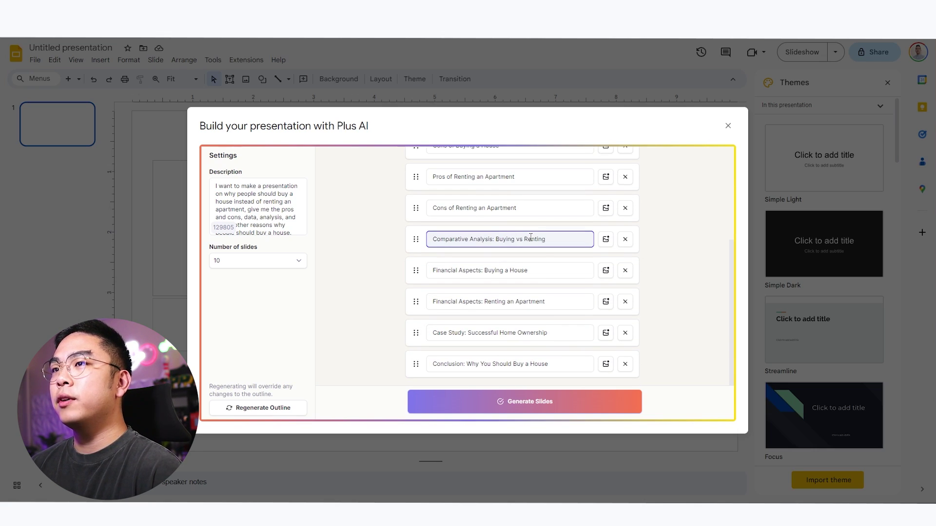
click(522, 270)
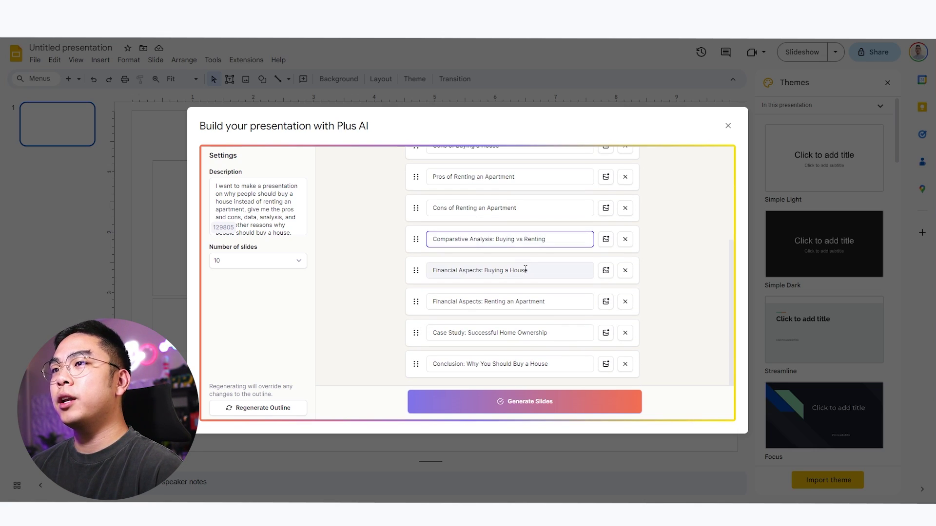
click(536, 298)
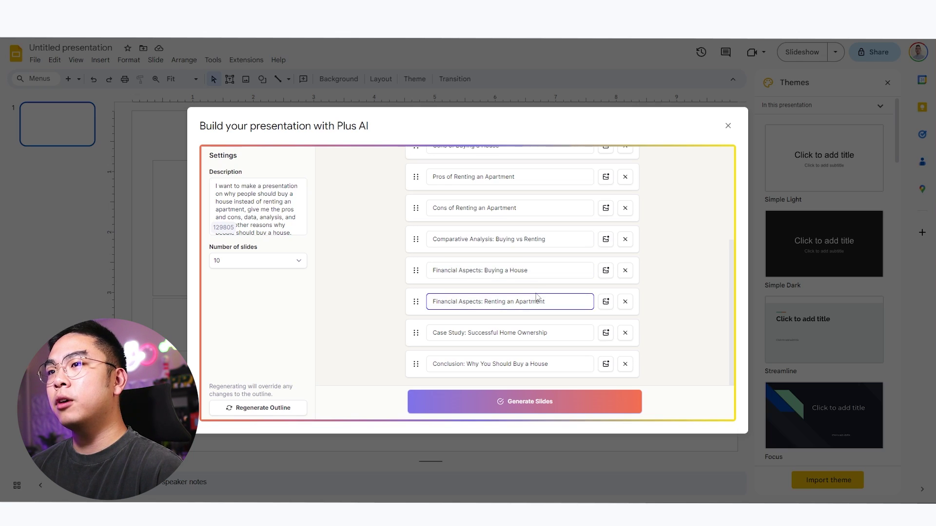
scroll(536, 298, up, 2)
scroll(524, 236, down, 1)
click(522, 199)
key(ctrl+shift+Left)
key(ctrl+shift+Left)
key(ctrl+shift+Left)
key(ctrl+shift+Left)
key(ctrl+shift+Left)
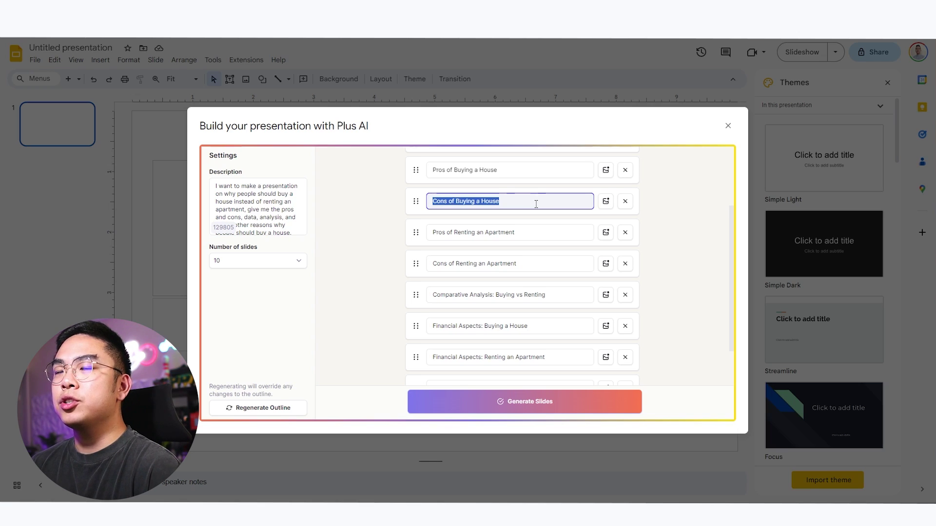
scroll(536, 203, up, 2)
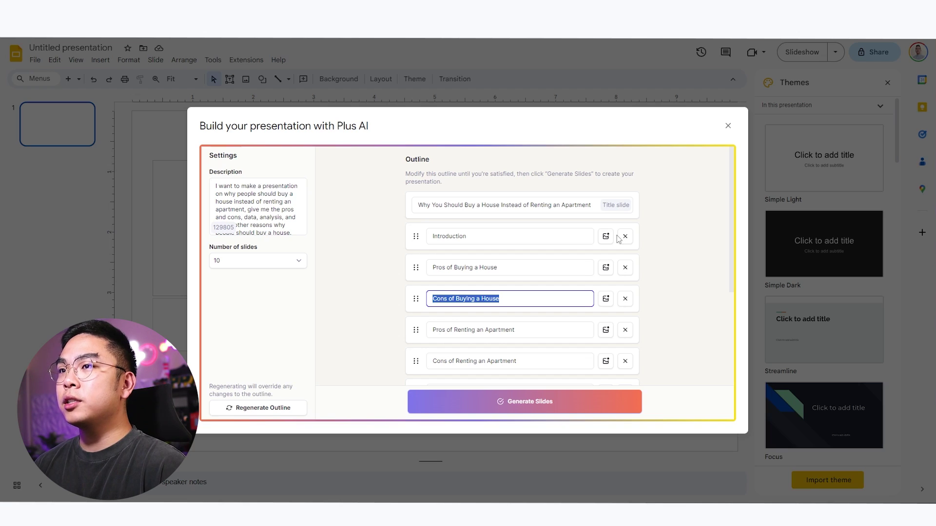
- Retitle the Cons of Buying a House entry 'The Process of Buying a House' and generate slides
text(The Pr)
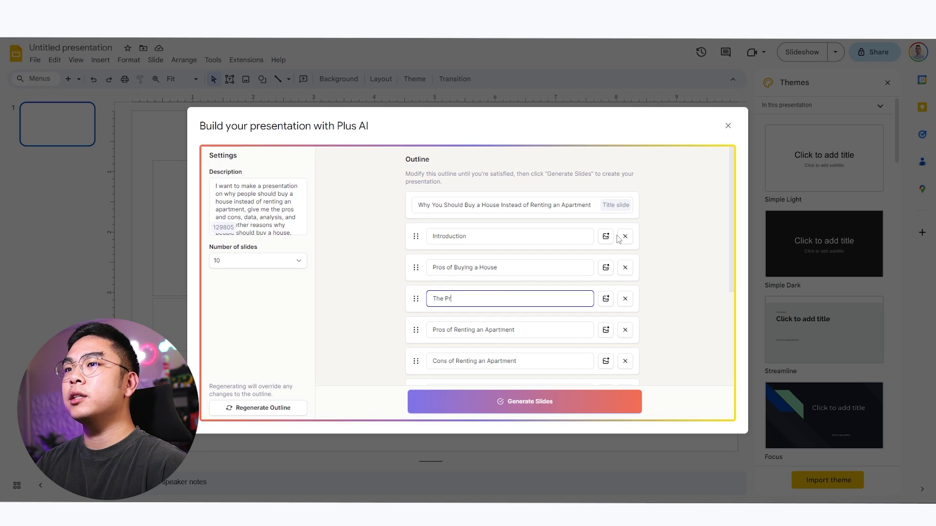
text(ocess of Buying a House)
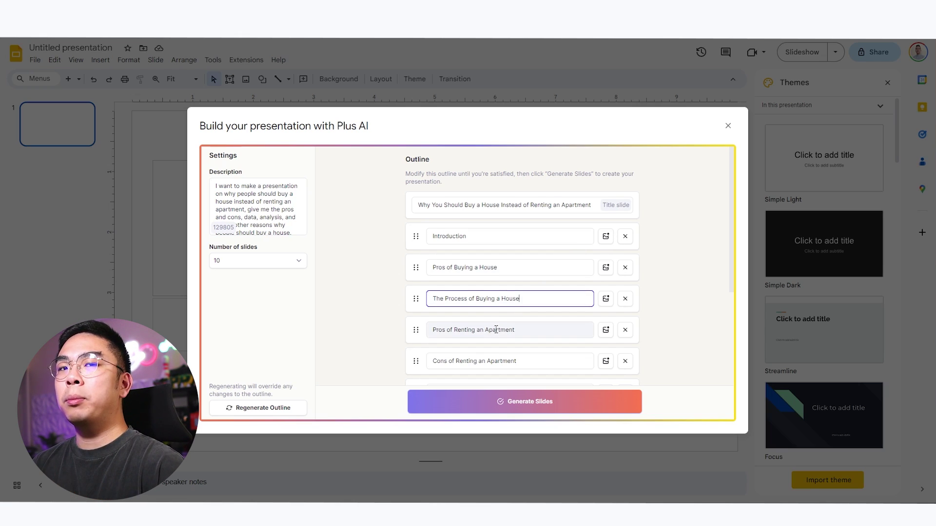
scroll(488, 328, down, 3)
scroll(526, 333, down, 1)
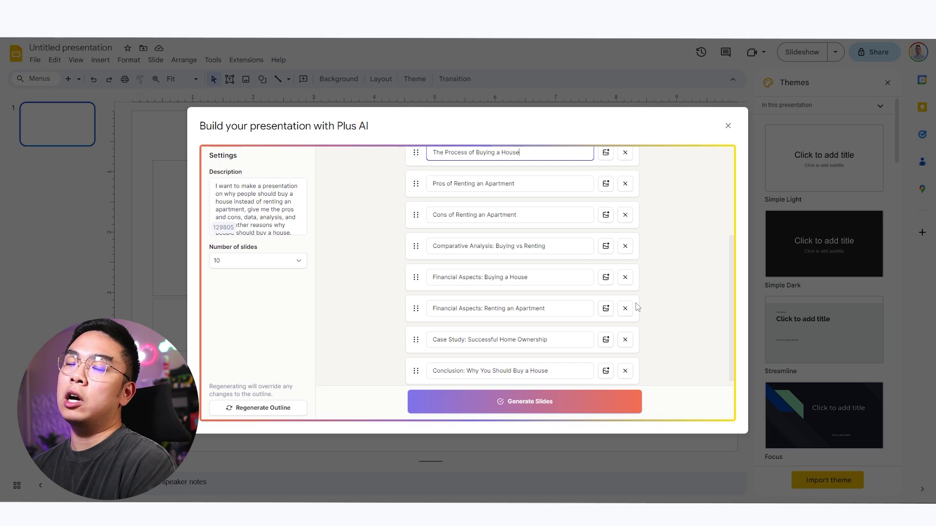
scroll(650, 289, up, 4)
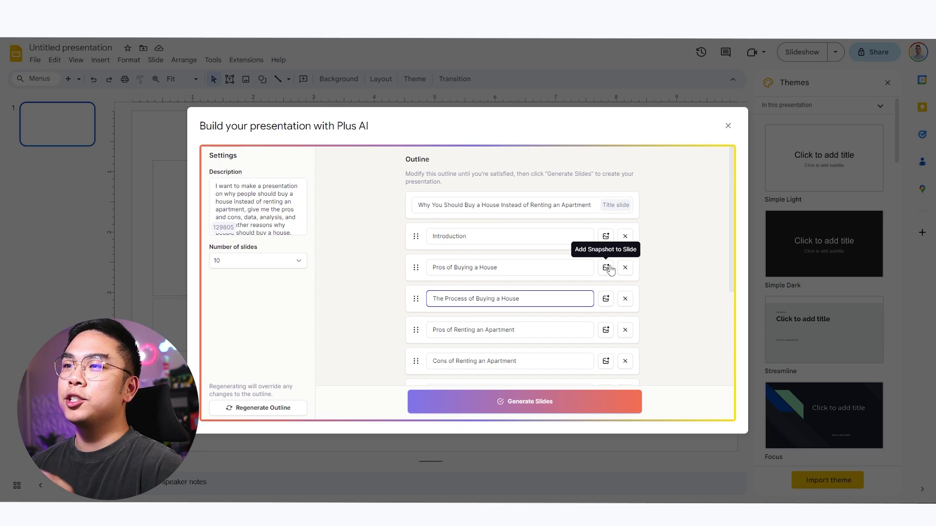
click(692, 295)
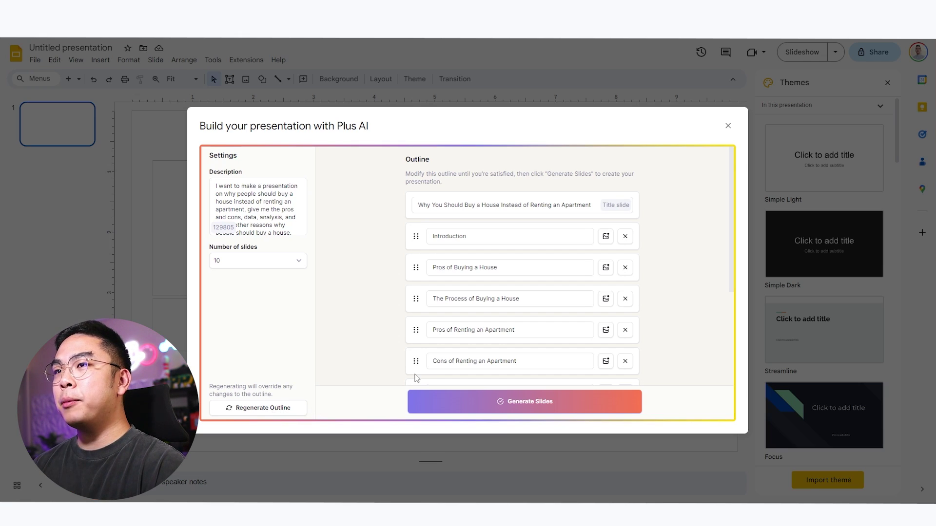
click(467, 402)
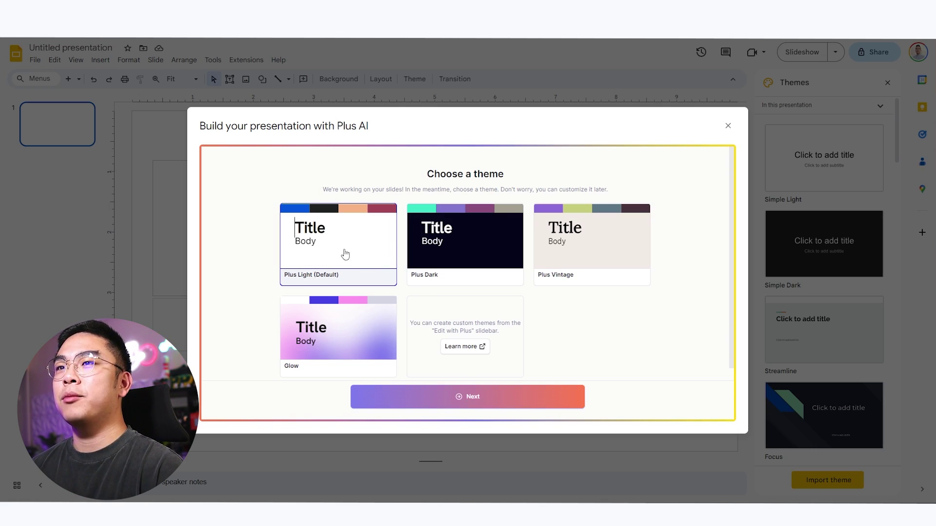
- Keep the Plus Light (Default) theme and generate the presentation
click(407, 402)
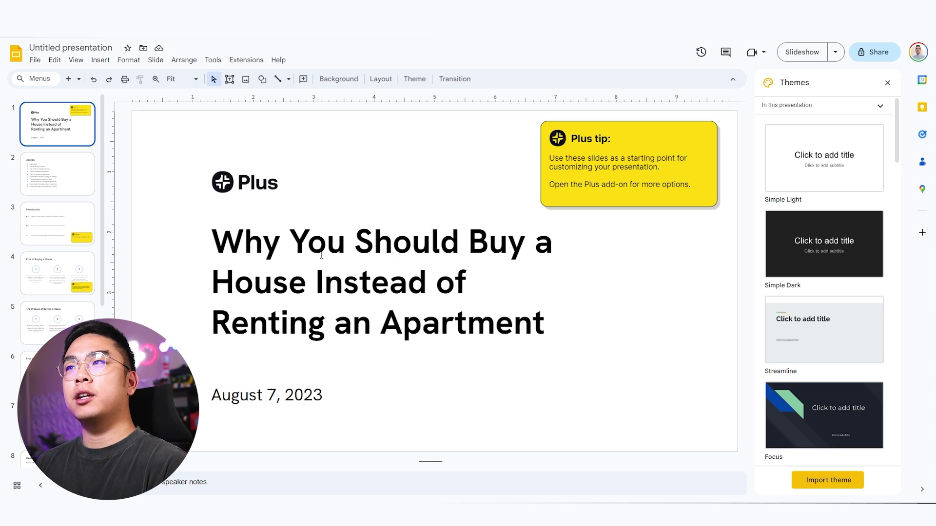
- Browse the generated slides, from Pros of Buying a House through The Process of Buying a House
click(78, 275)
scroll(77, 292, down, 2)
scroll(76, 293, down, 3)
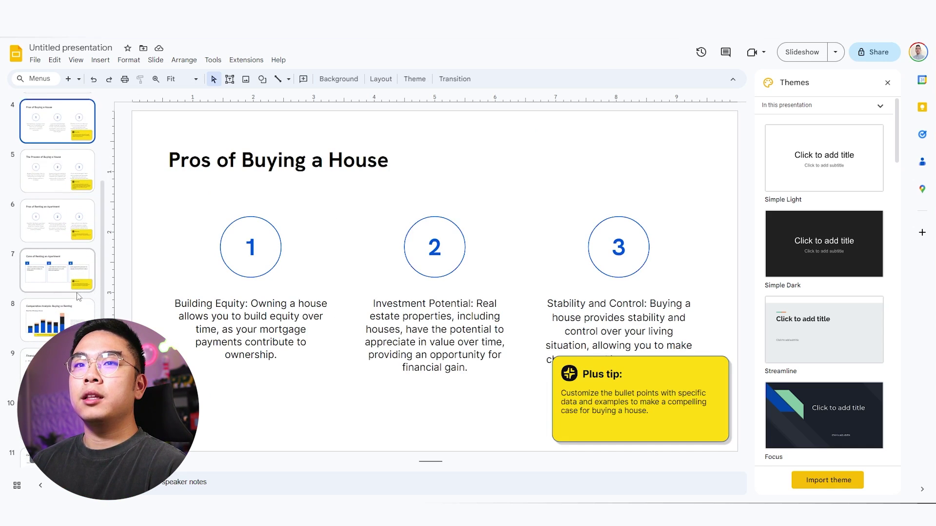
click(78, 294)
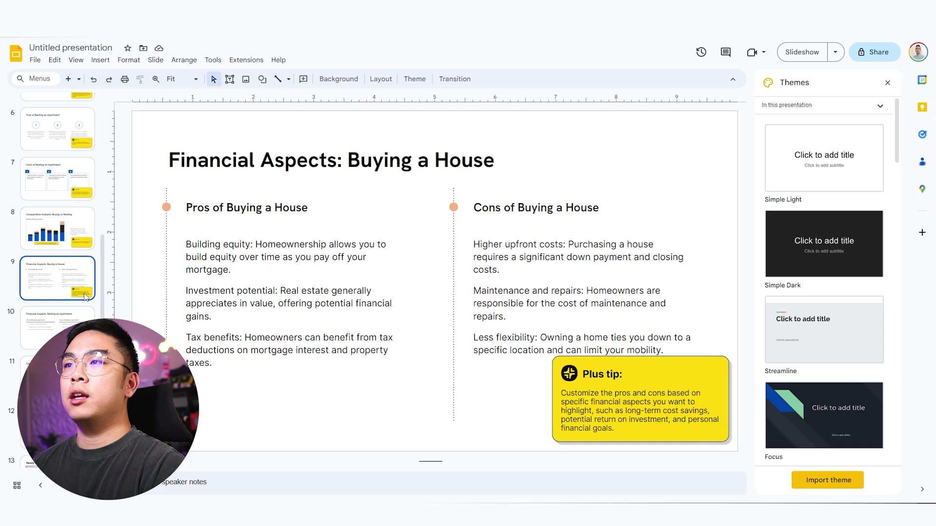
click(68, 234)
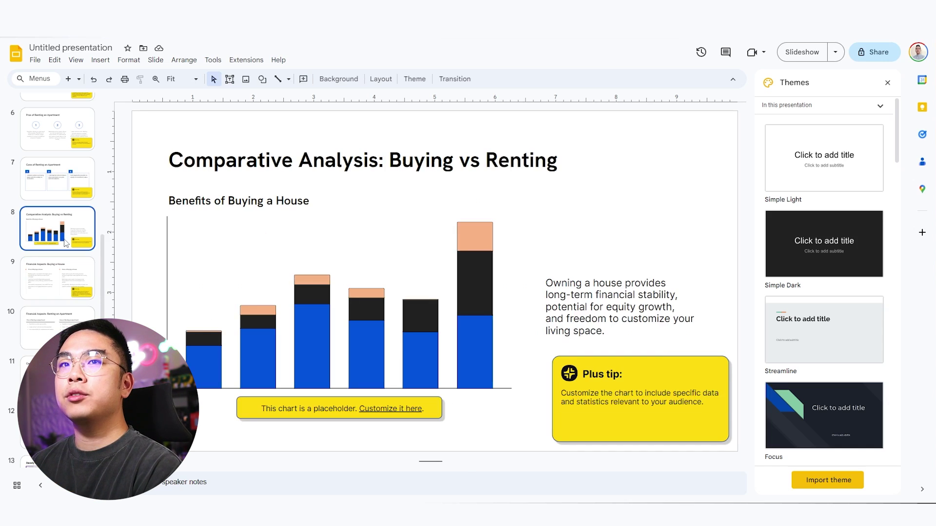
click(59, 198)
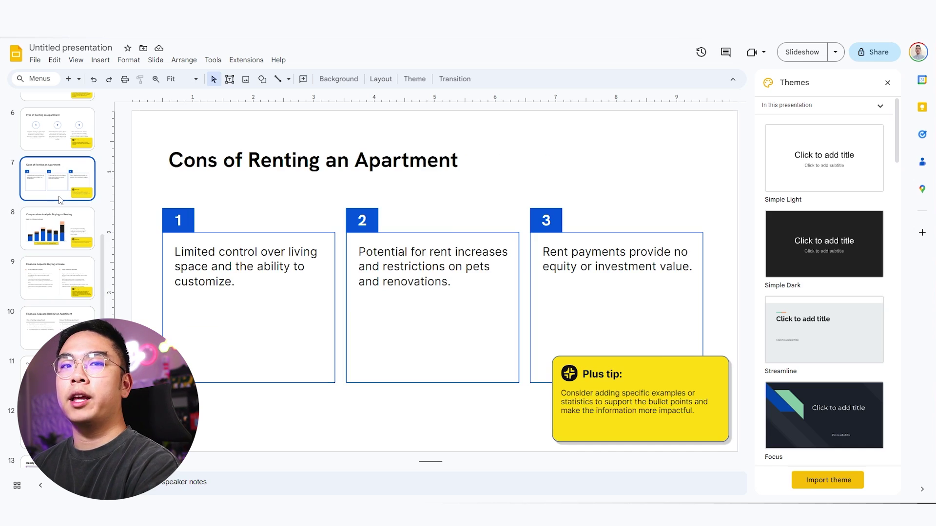
key(Up)
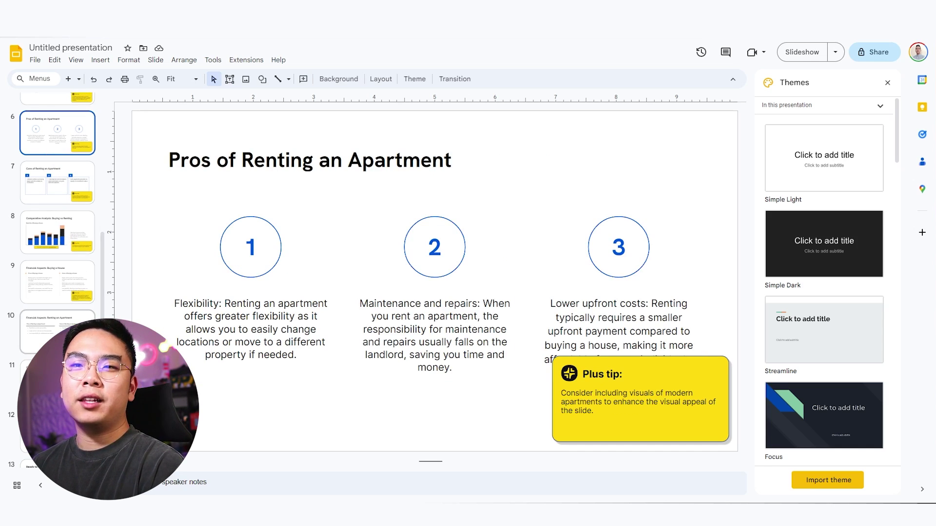
scroll(59, 219, up, 5)
click(57, 273)
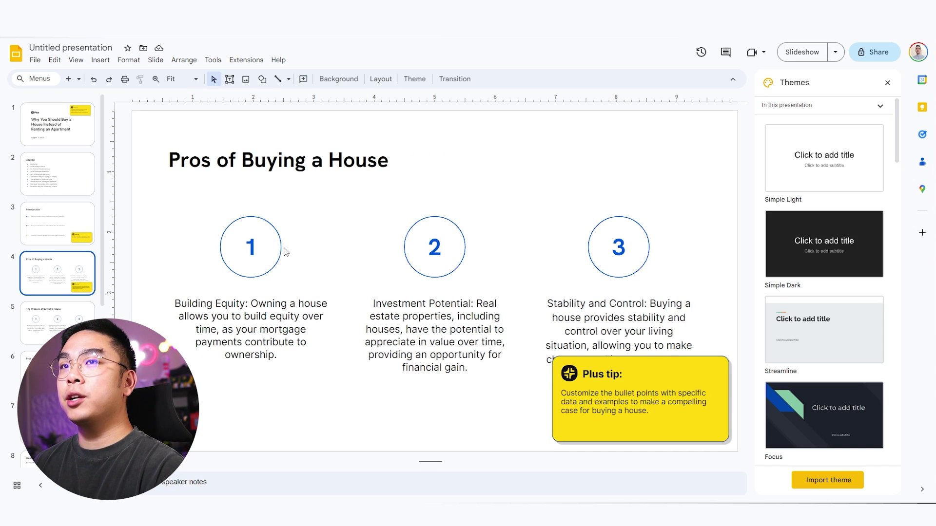
click(70, 307)
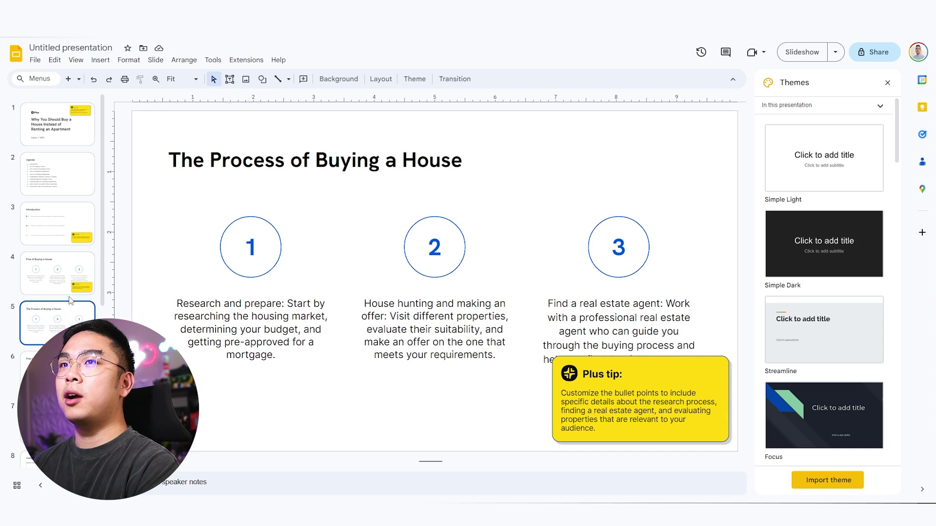
- Click into the three step descriptions on The Process of Buying a House slide
click(189, 303)
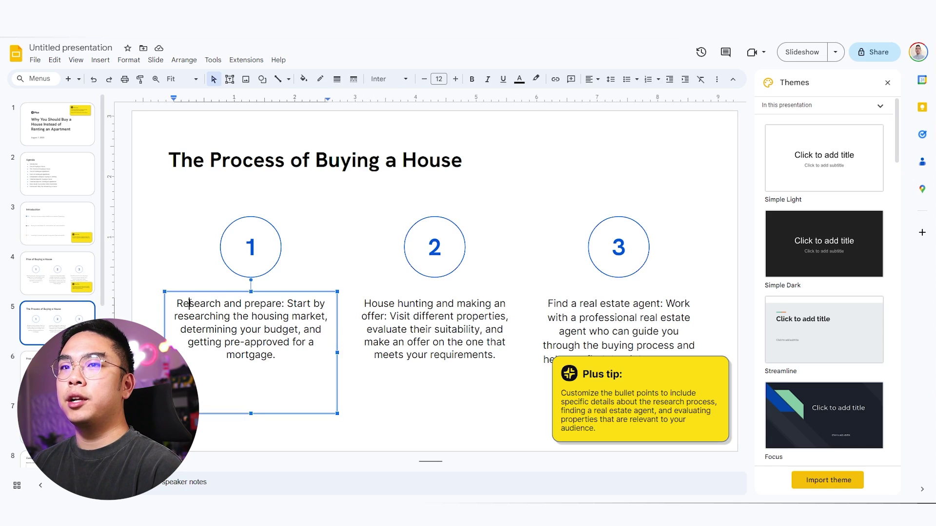
click(379, 319)
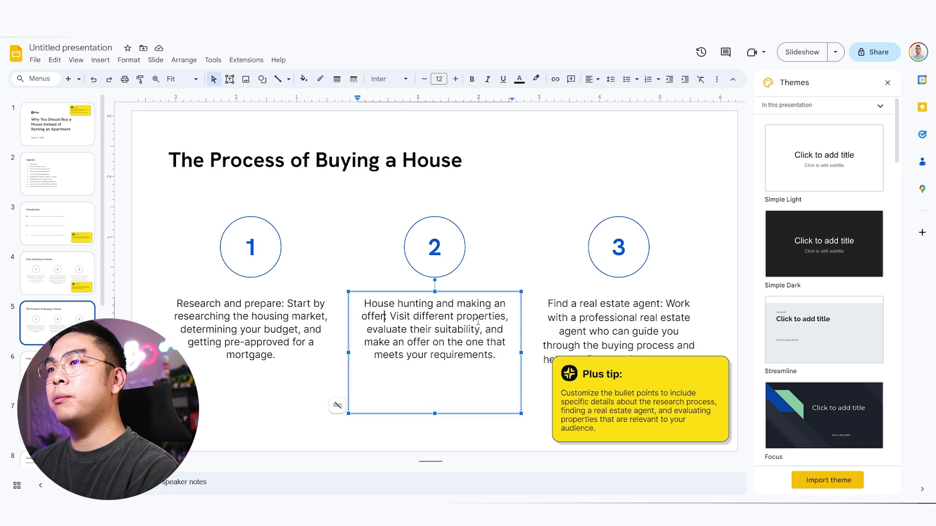
click(573, 304)
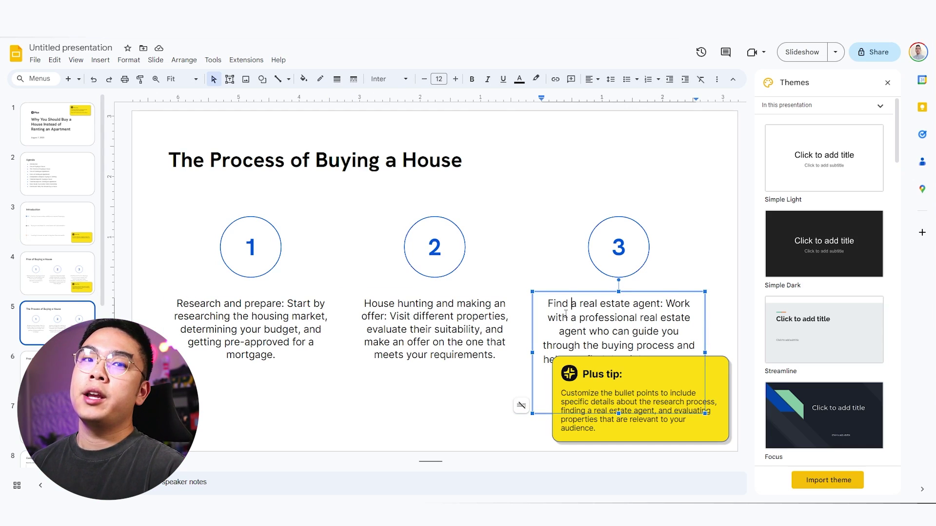
- Move to slide 8 and follow the chart placeholder's 'Customize it here' link to the templates sheet
click(49, 373)
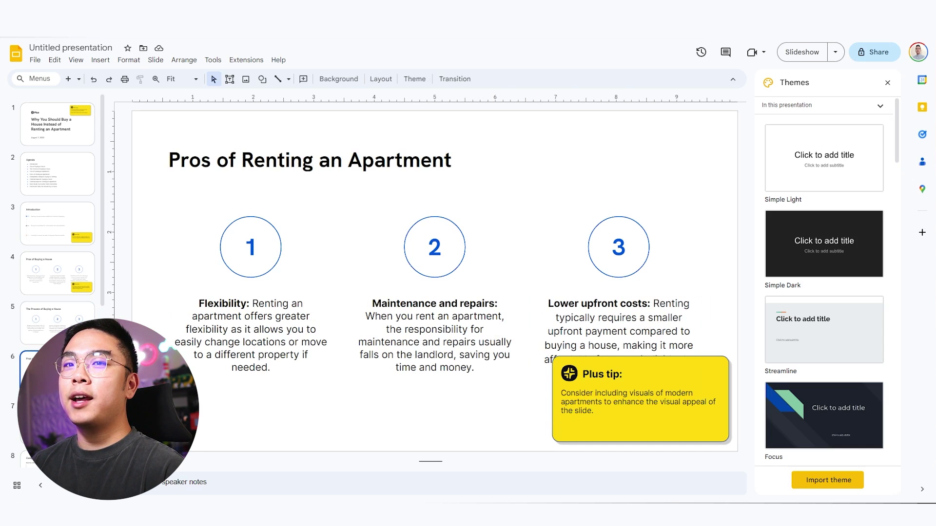
key(Down)
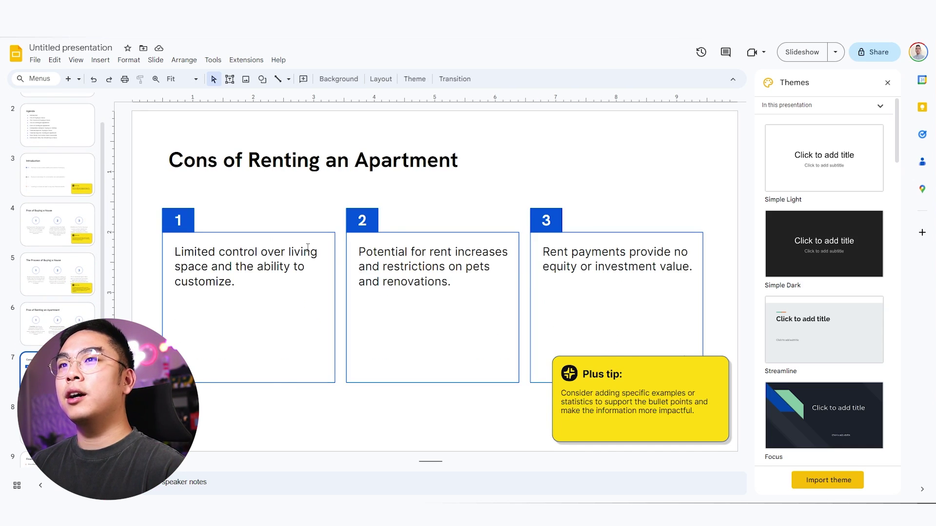
key(Down)
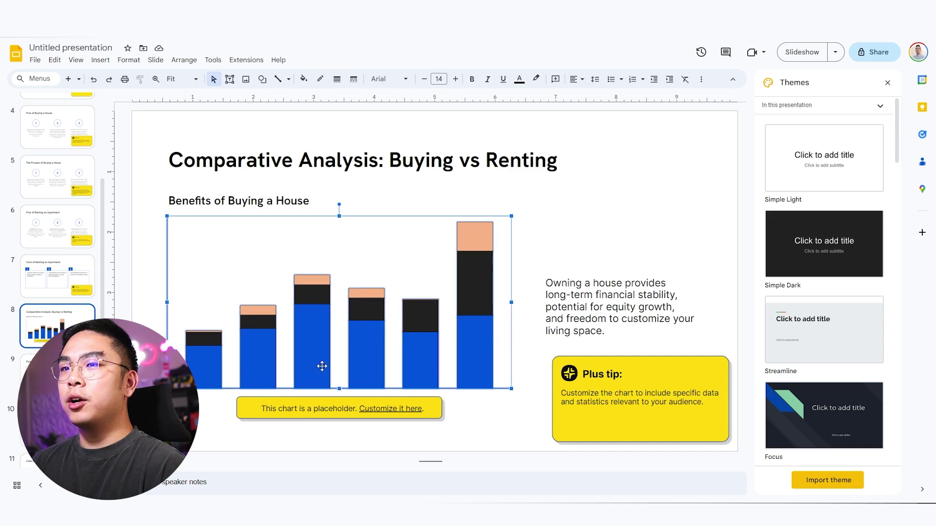
click(327, 411)
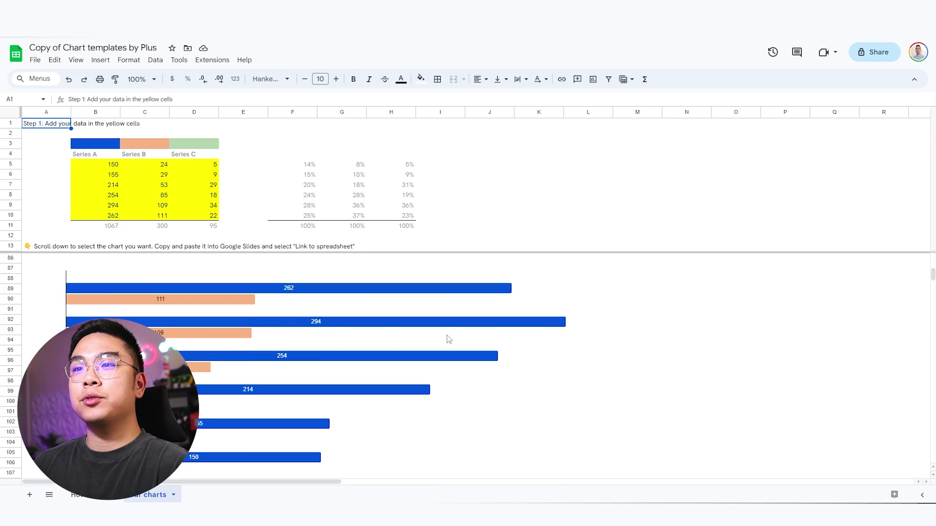
- Select the horizontal bar chart template and its data range B5:D10
scroll(444, 338, up, 5)
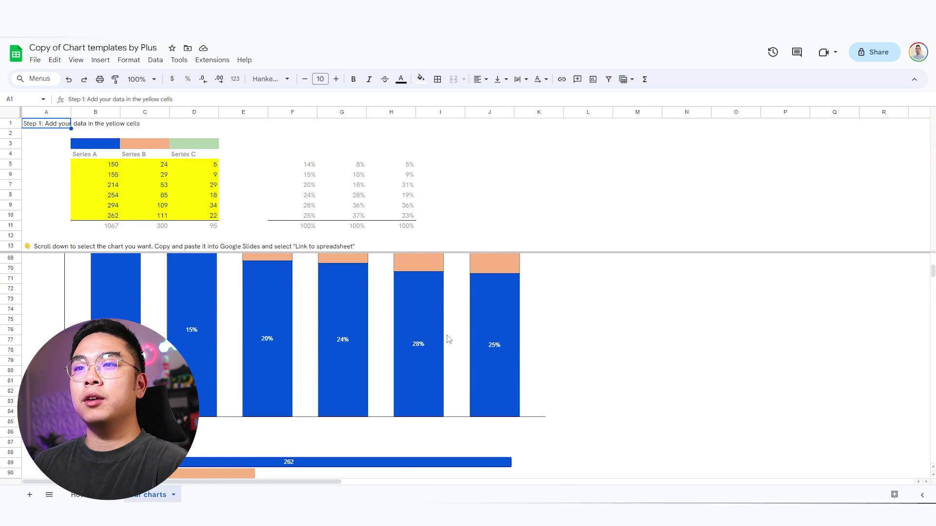
scroll(319, 348, down, 5)
scroll(319, 348, down, 2)
click(315, 353)
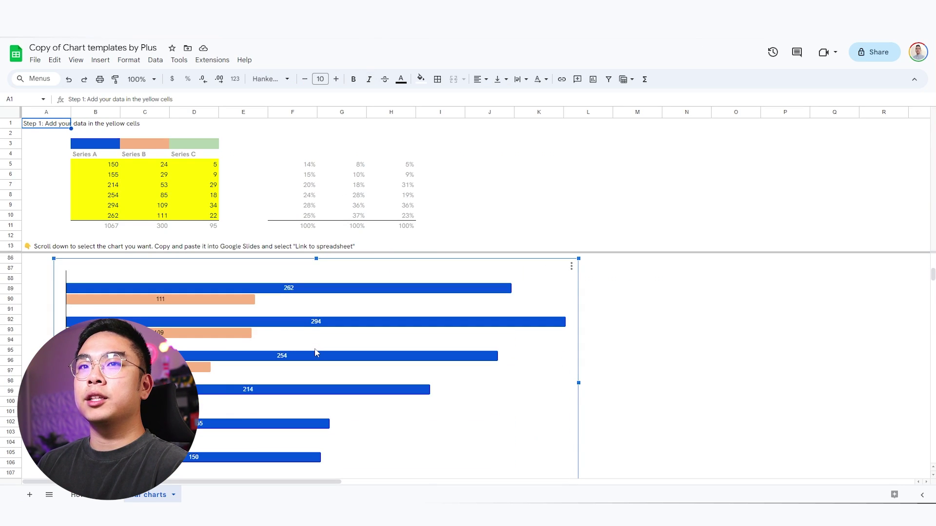
right_click(314, 353)
click(188, 159)
click(103, 174)
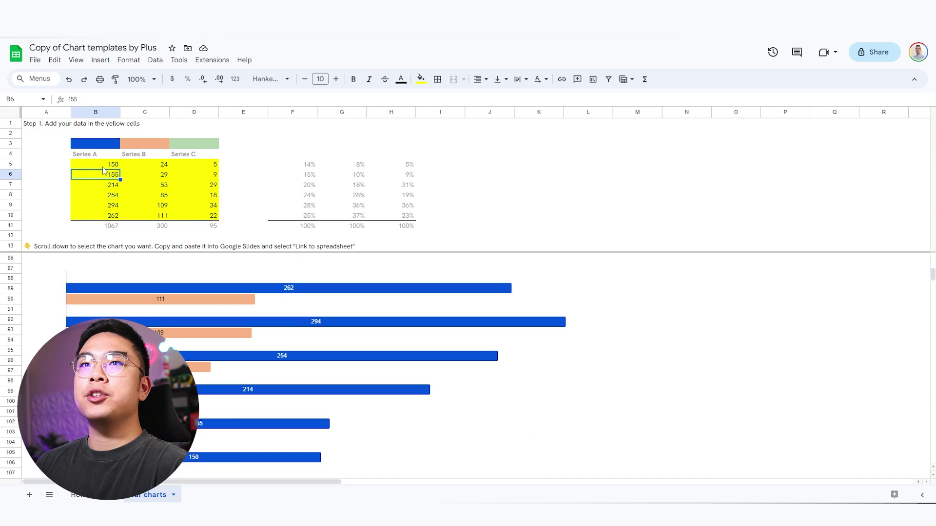
drag(104, 166, 200, 215)
right_click(221, 275)
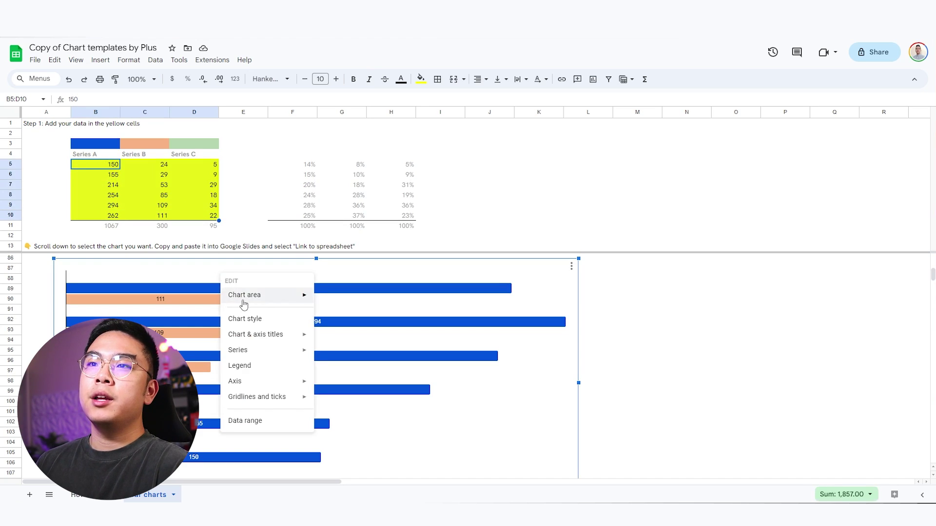
key(Escape)
key(Escape)
- Copy the bar chart and paste it onto slide 8 of the presentation
key(ctrl+c)
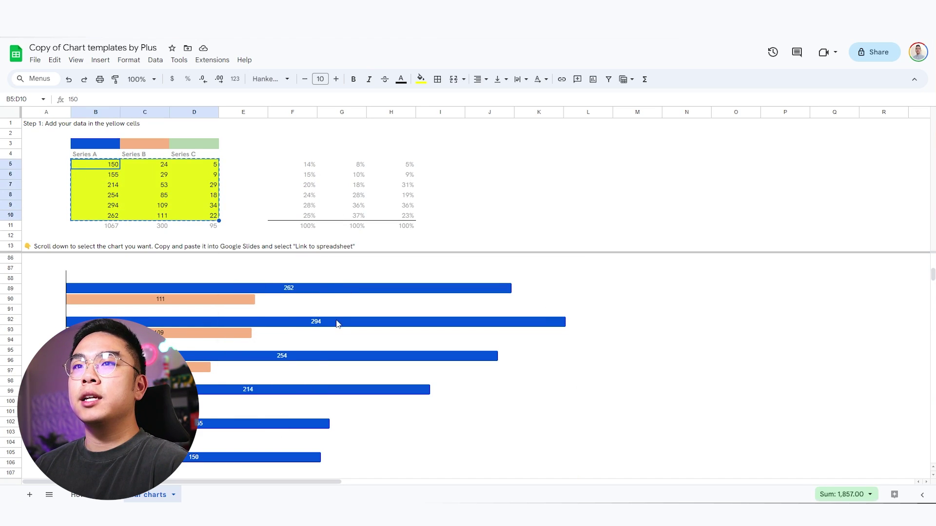
key(ctrl+Tab)
key(ctrl+v)
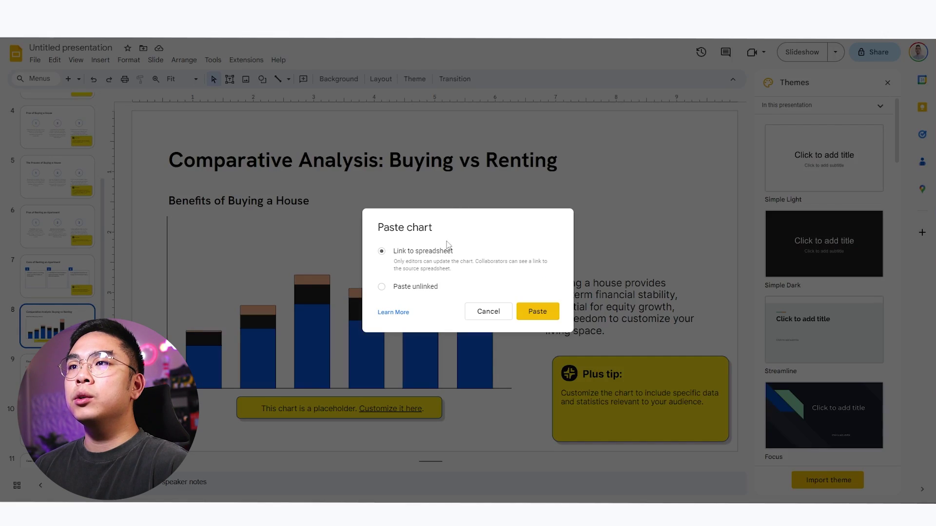
- Paste the chart linked to the spreadsheet and fit it over the placeholder chart area
click(537, 314)
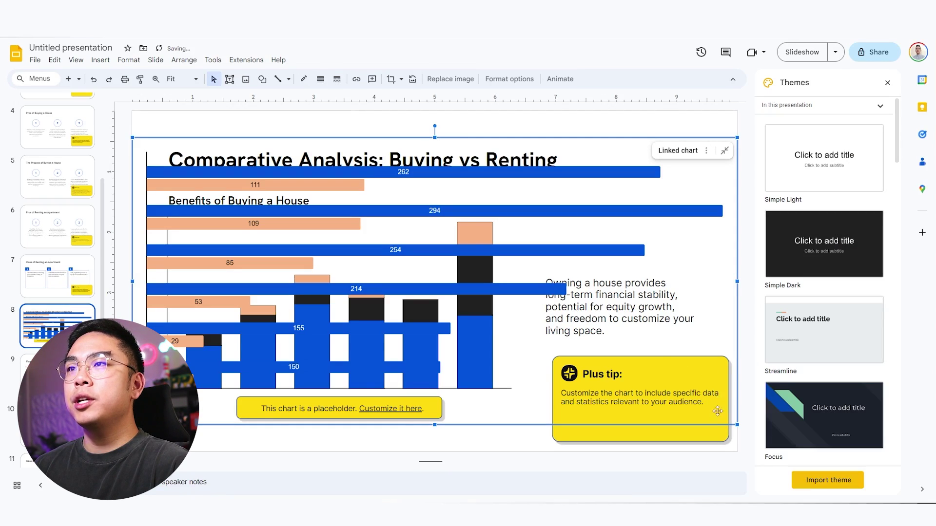
drag(737, 425, 491, 386)
drag(368, 253, 404, 283)
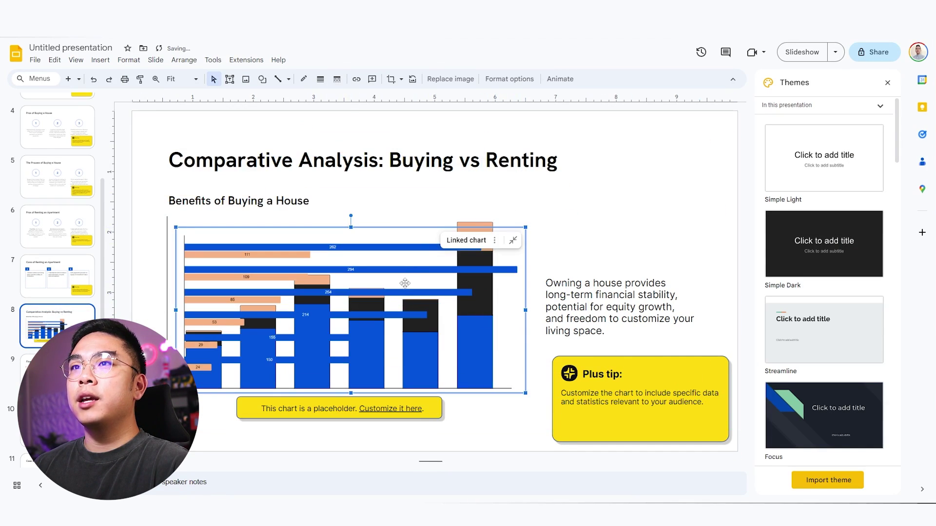
- Select cell C5 in the chart sheet, then check the linked chart back on slide 8
key(ctrl+shift+Tab)
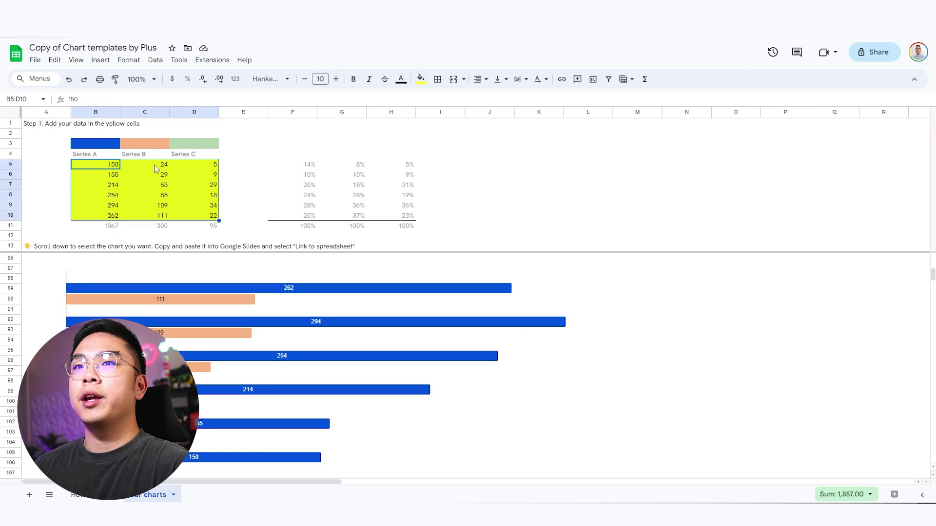
click(155, 169)
key(ctrl+Tab)
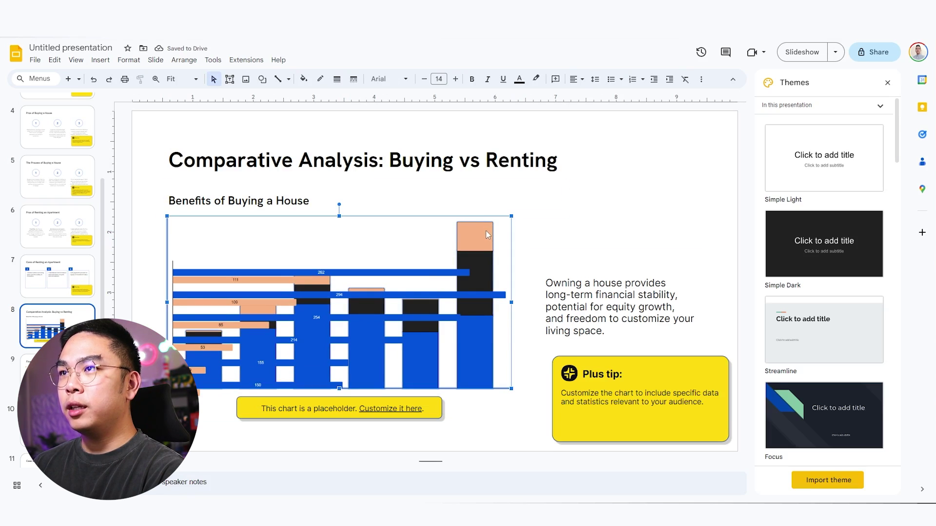
click(486, 235)
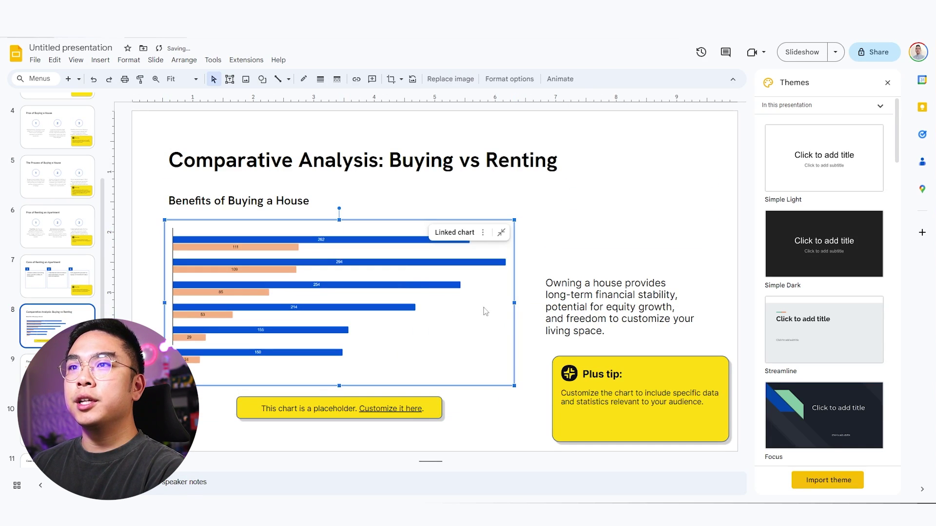
click(552, 248)
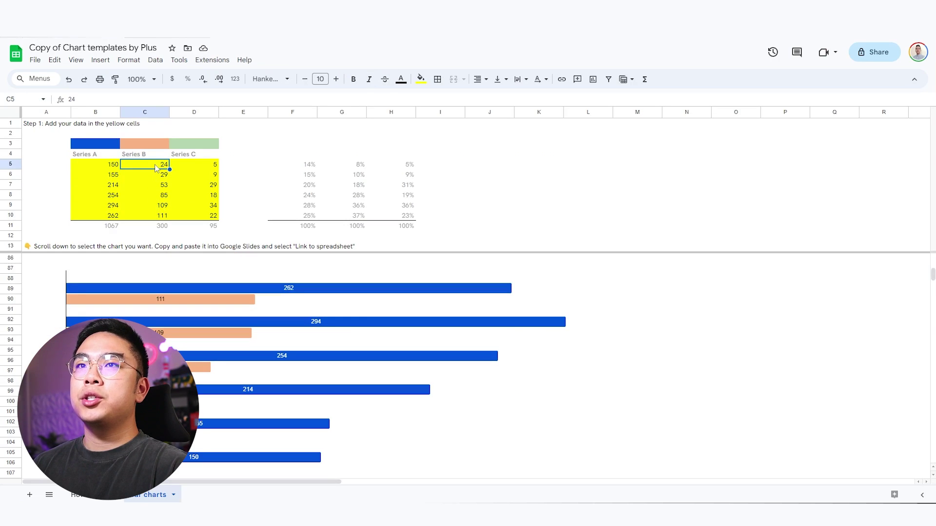
- Enter 50 in cell C5, replacing Series B's value of 24
text(50)
key(Return)
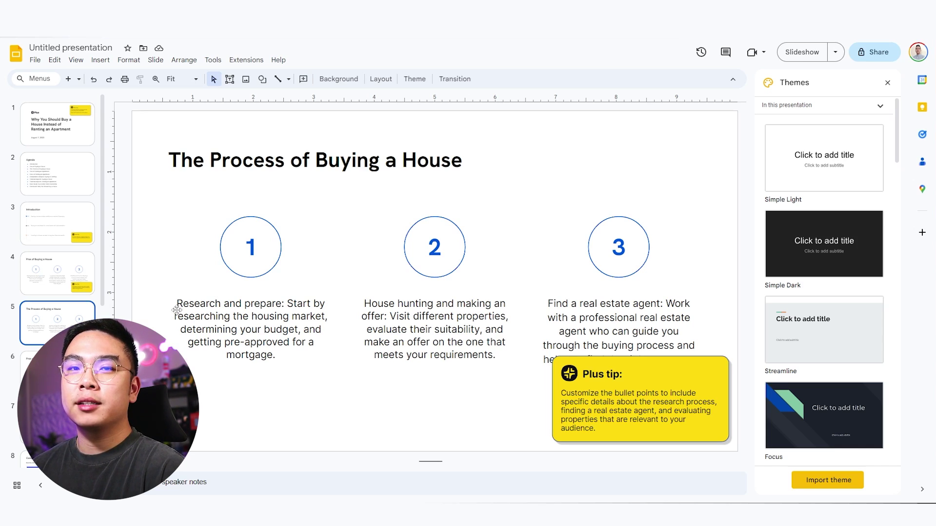
- Open Edit with Plus AI from Extensions and select the first step's text on slide 5
click(246, 60)
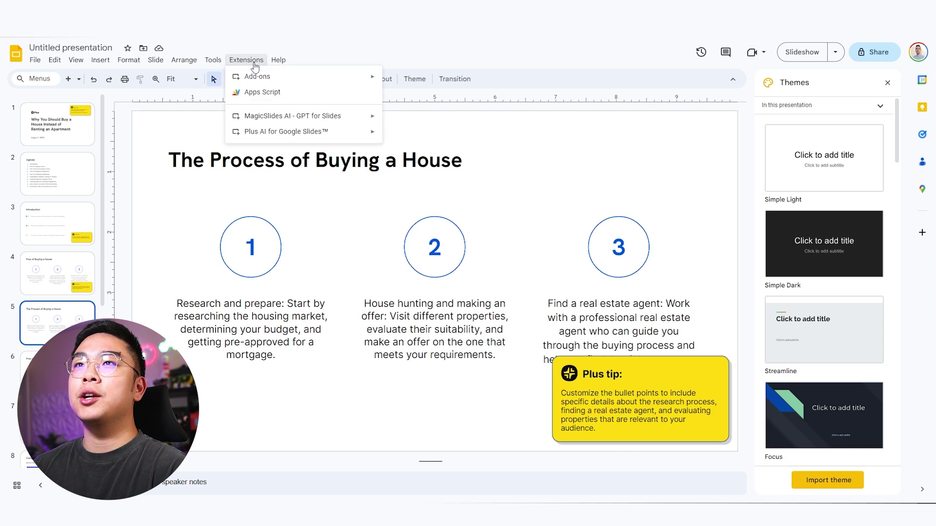
mouse_move(257, 136)
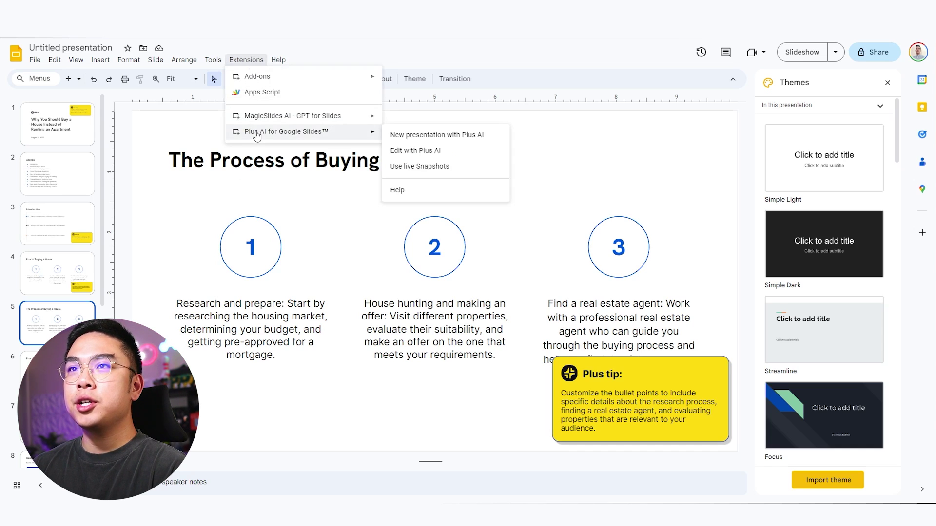
click(447, 152)
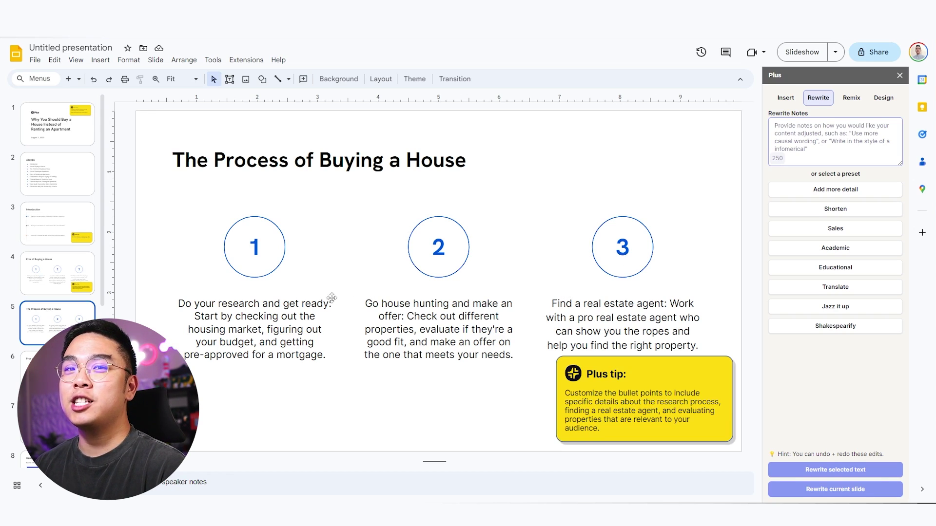
click(214, 329)
key(ctrl+a)
click(209, 317)
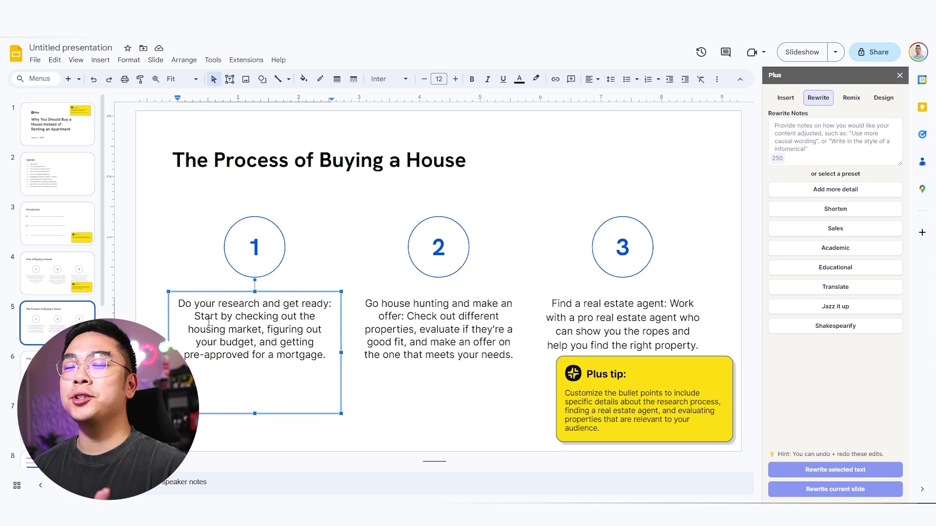
- Rewrite slide 5 with the Shakespearify preset and select 'Conduct thy research and prepareth thyself'
click(817, 326)
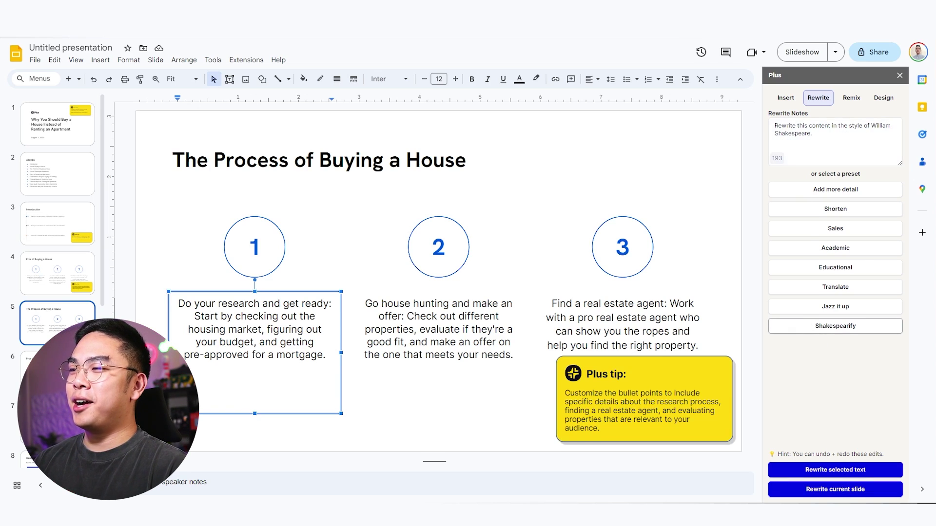
click(852, 491)
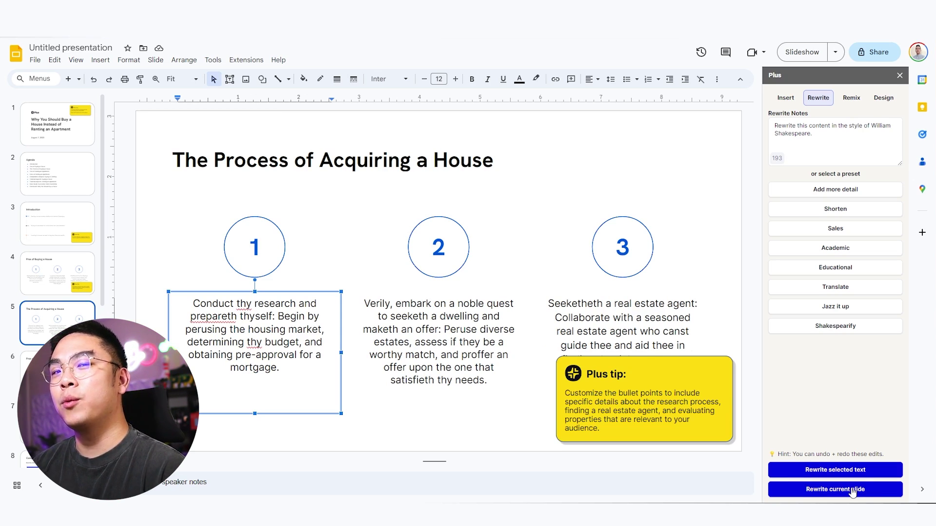
click(211, 328)
drag(192, 304, 272, 314)
click(272, 314)
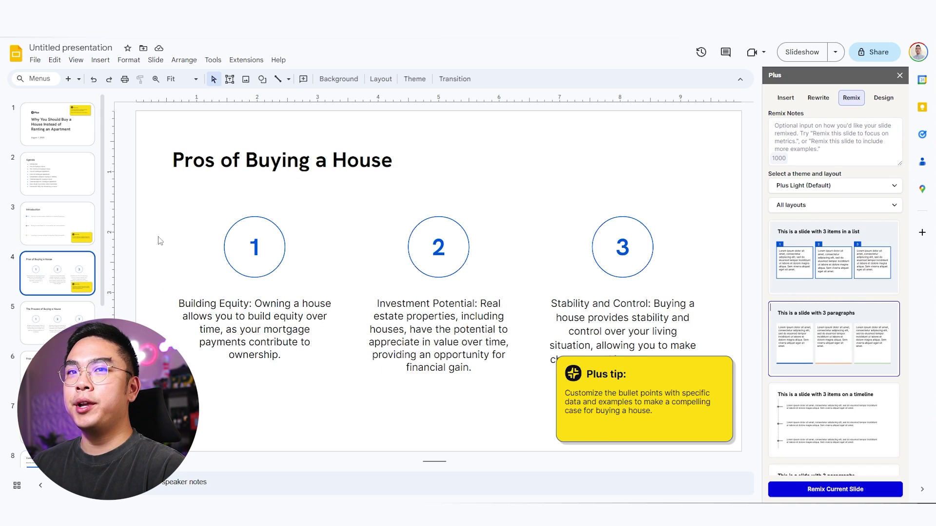
- Remix slide 5, 'The Process of Buying a House', into a three-paragraph layout with coloured column lines
click(44, 312)
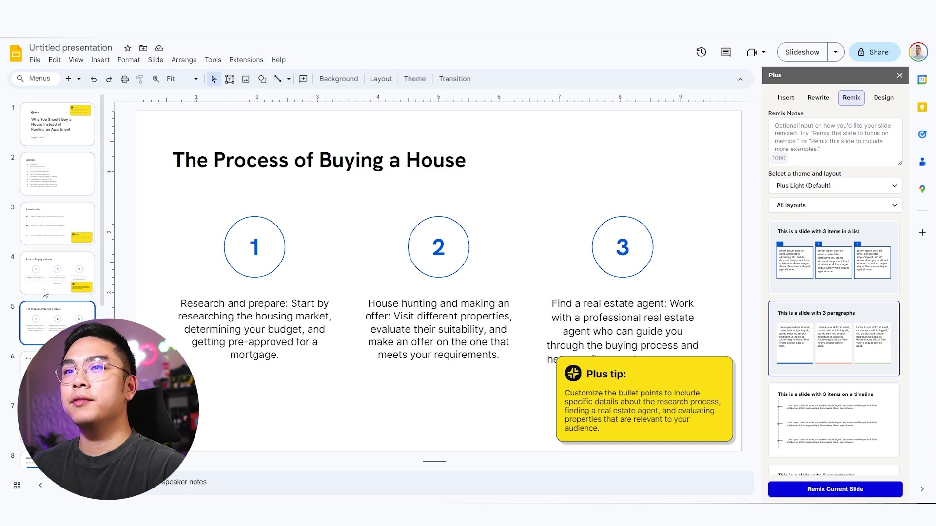
click(859, 495)
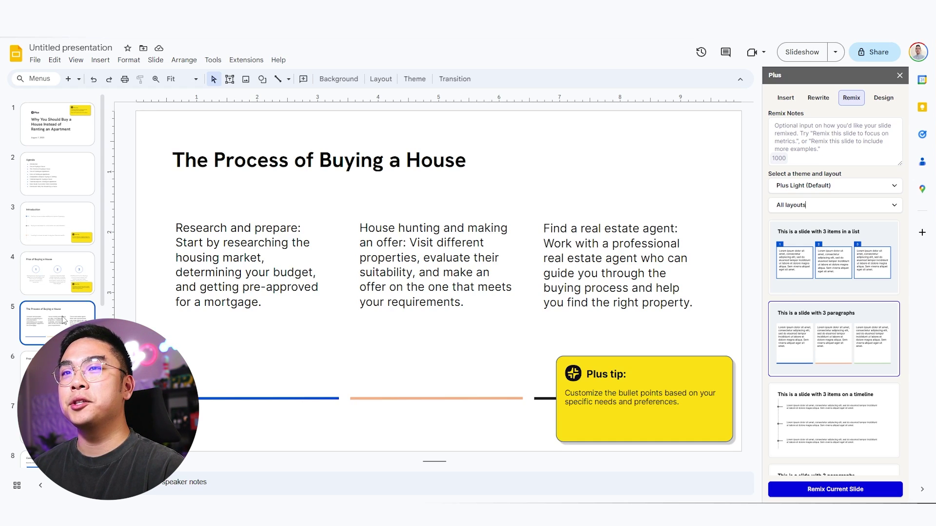
click(787, 99)
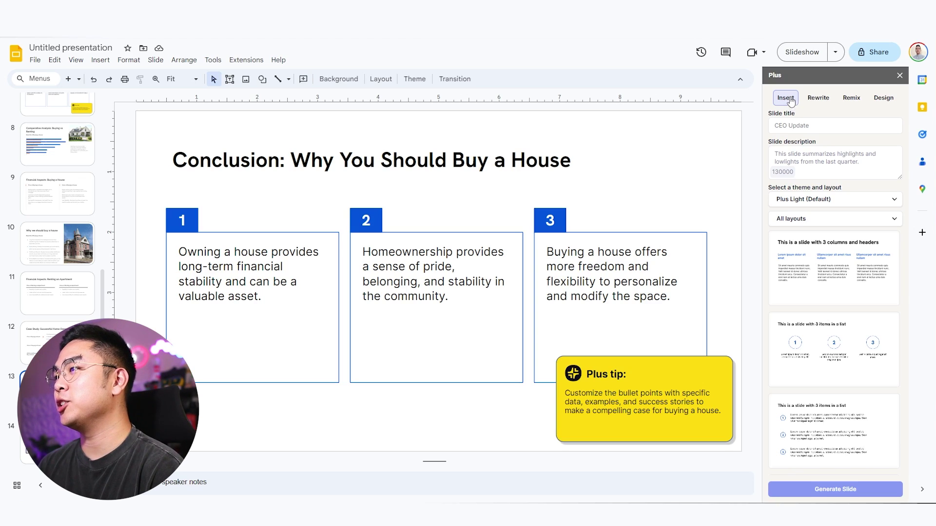
- Filter Plus AI layouts to Images and choose the text-beside-photo layout
click(830, 218)
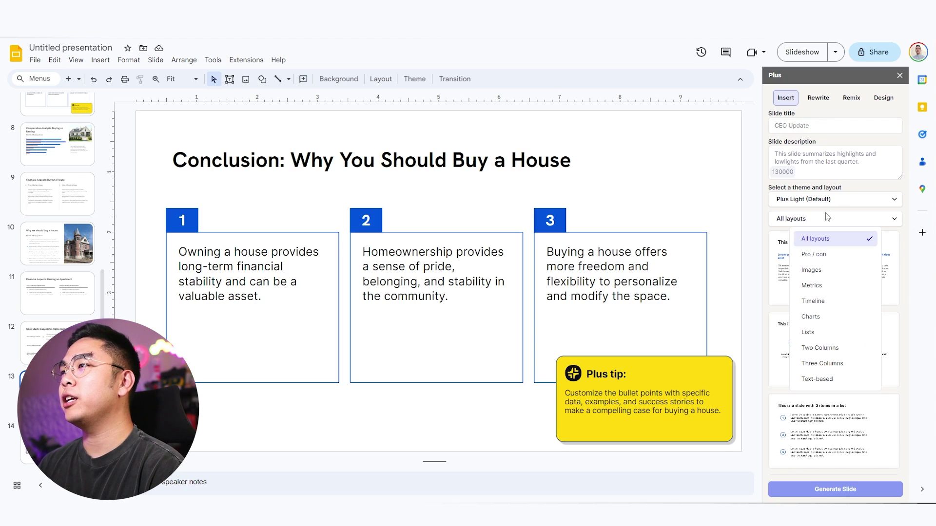
click(835, 275)
scroll(835, 275, down, 2)
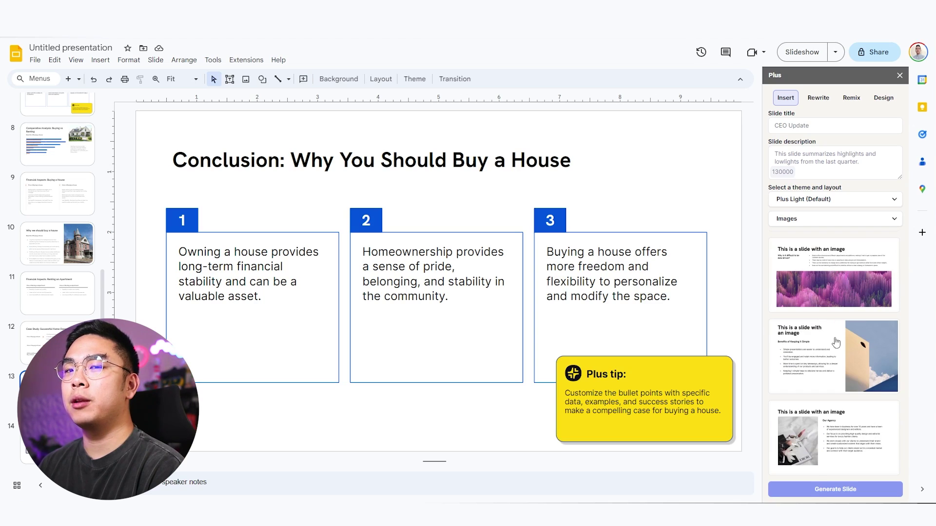
click(840, 344)
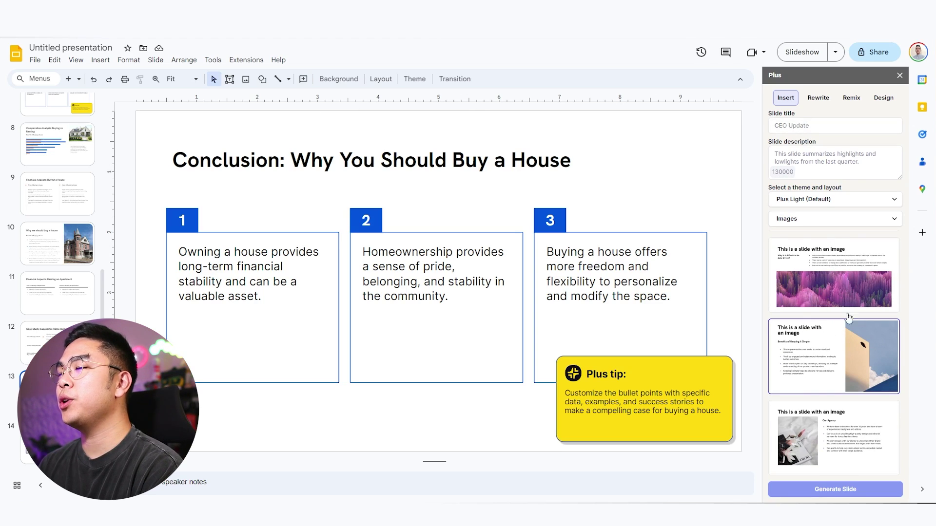
- Generate a slide titled 'What's a good interest rate for buying a house' describing how good rates work
click(839, 126)
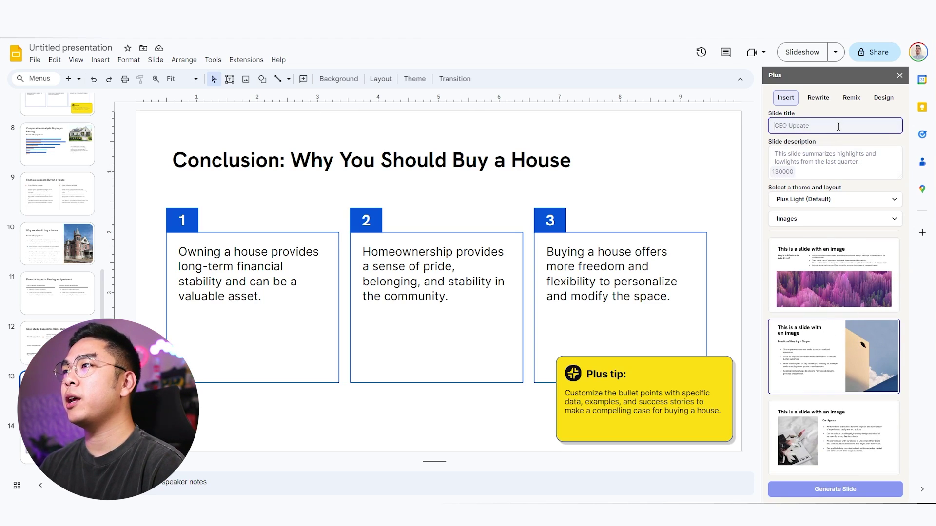
text(What's a )
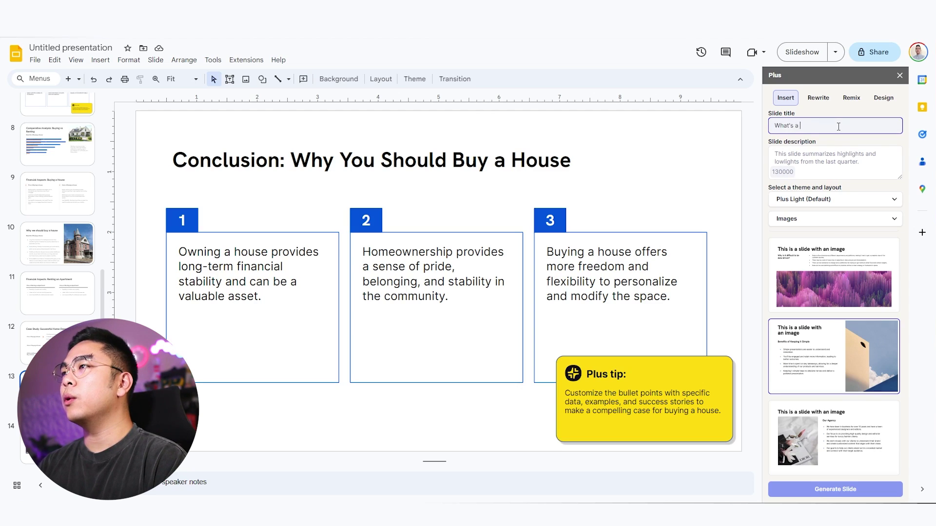
text(good interest rate for buying a house)
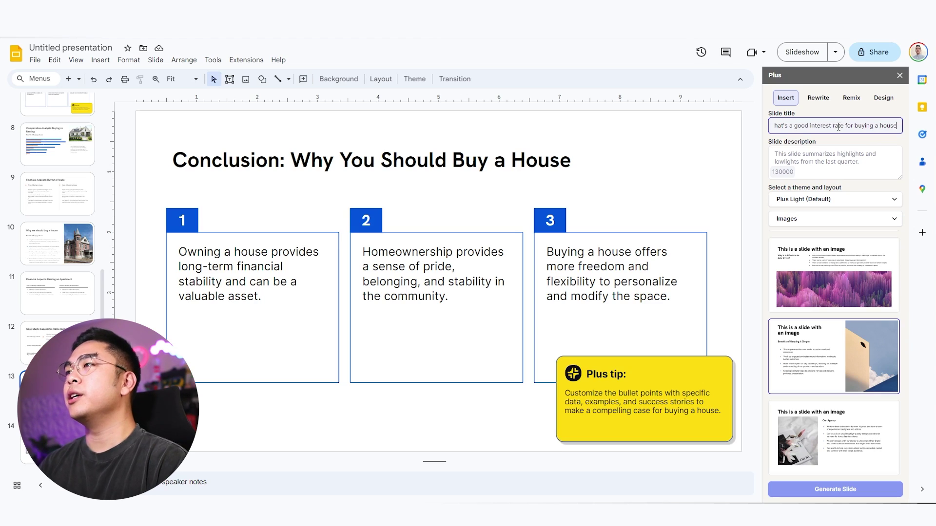
click(839, 155)
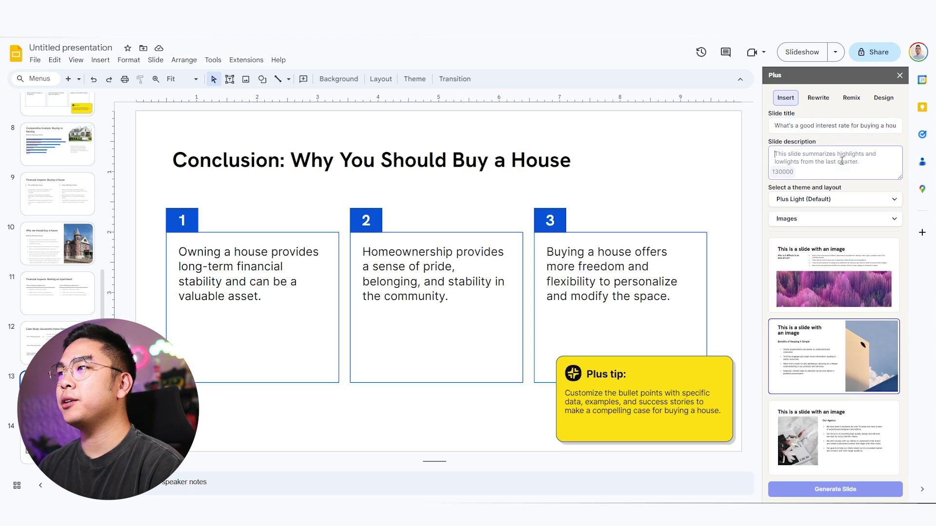
text(Describe good )
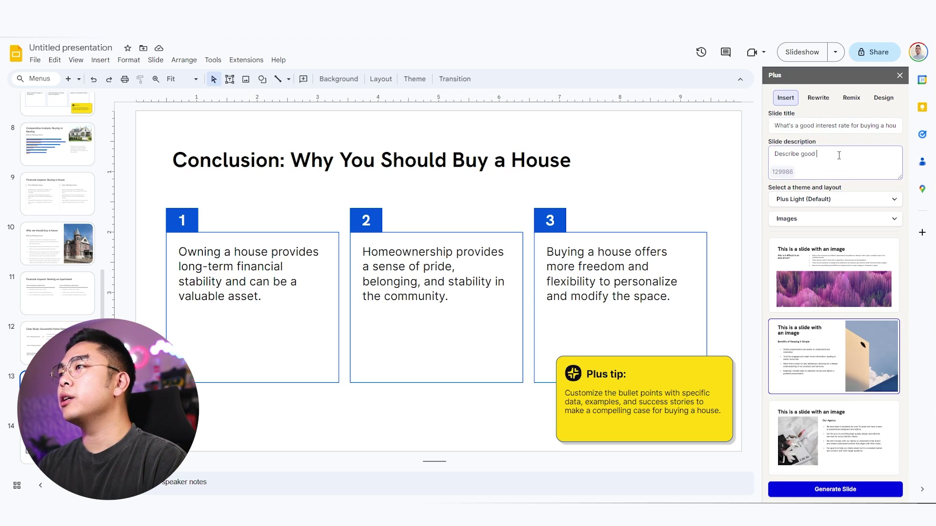
text(interest rates and ho)
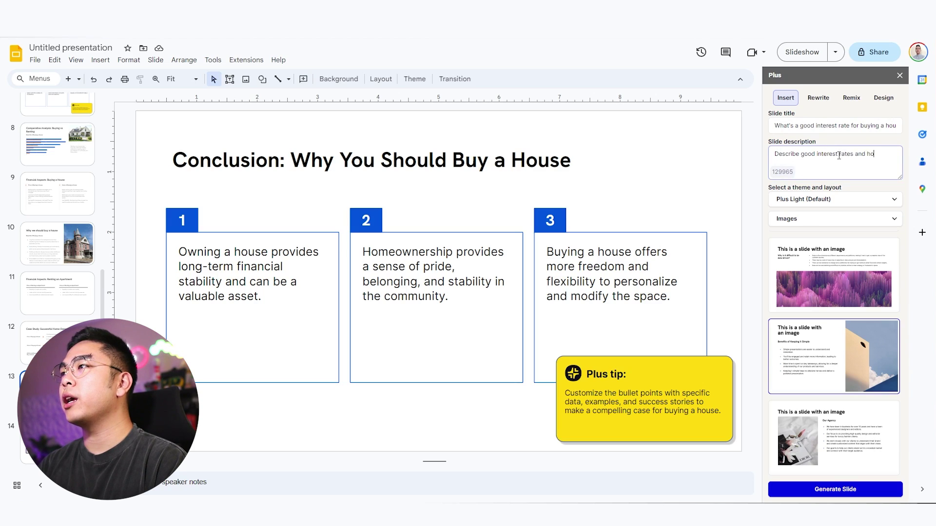
text(w they work for houme buying)
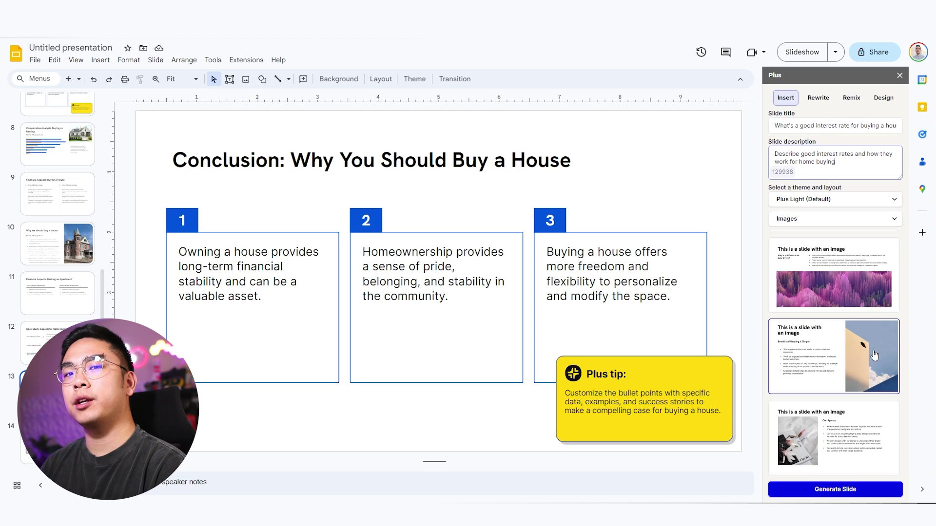
click(864, 486)
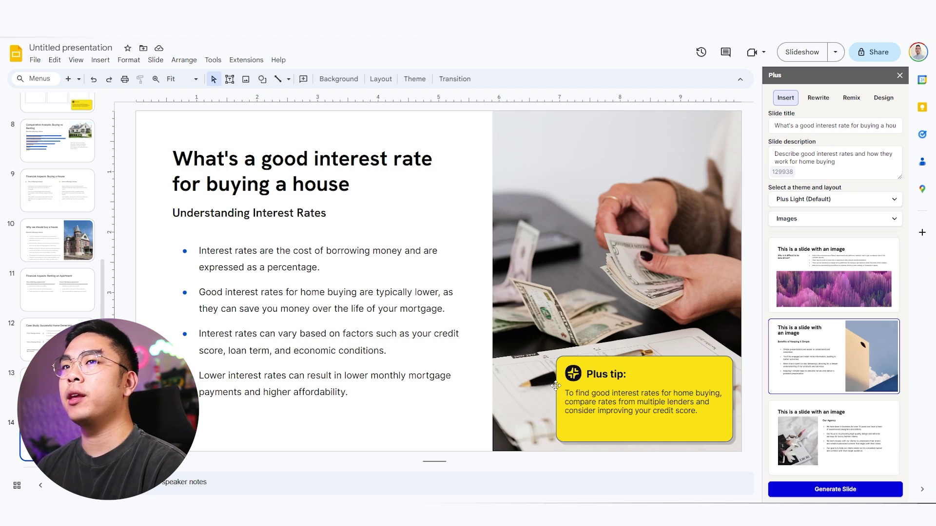
- Review the new slide's title, the word 'Understanding' in the subtitle, and the first bullet's text
click(205, 159)
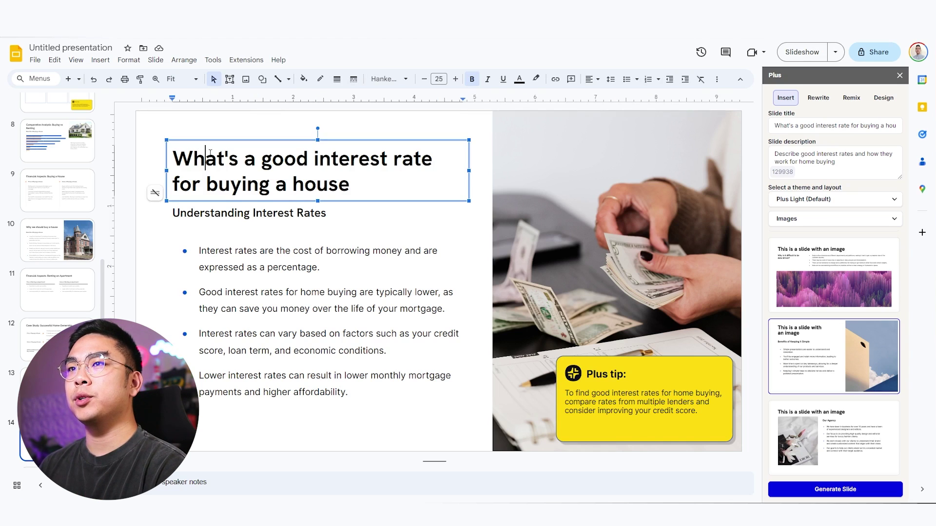
double_click(243, 218)
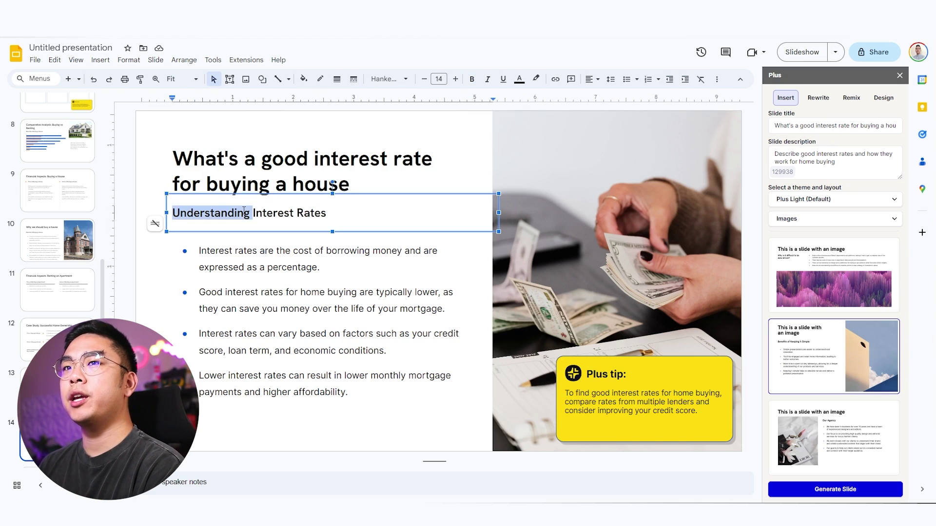
click(273, 254)
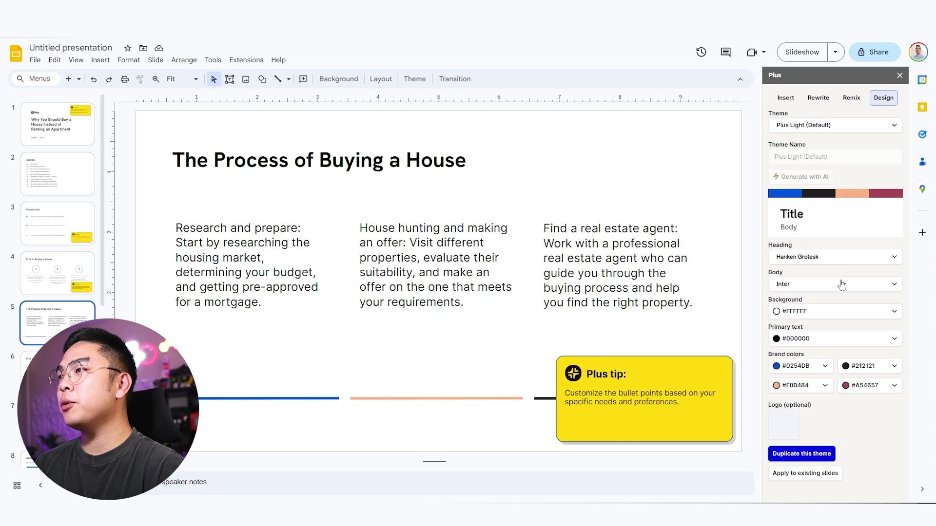
- Set the Plus theme background to pink #FFBDBD and apply it to all existing slides
click(808, 311)
drag(782, 326, 805, 324)
click(829, 477)
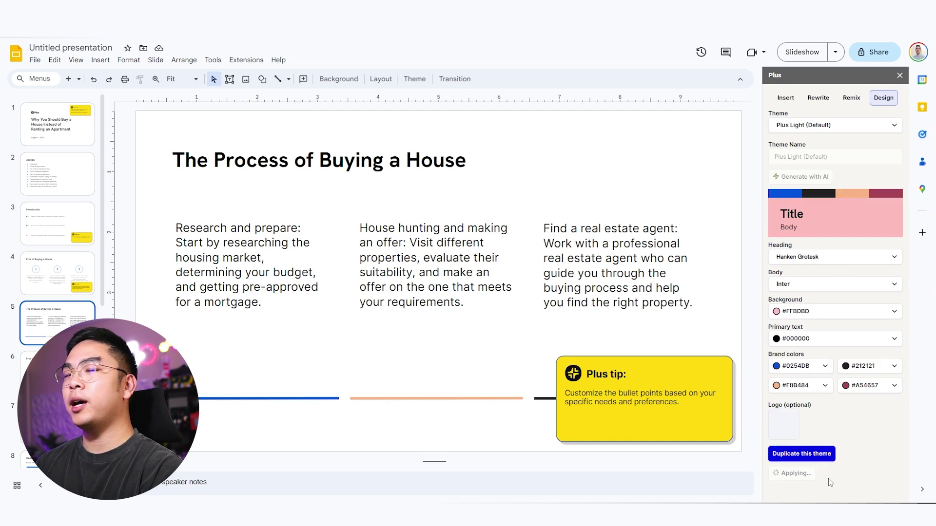